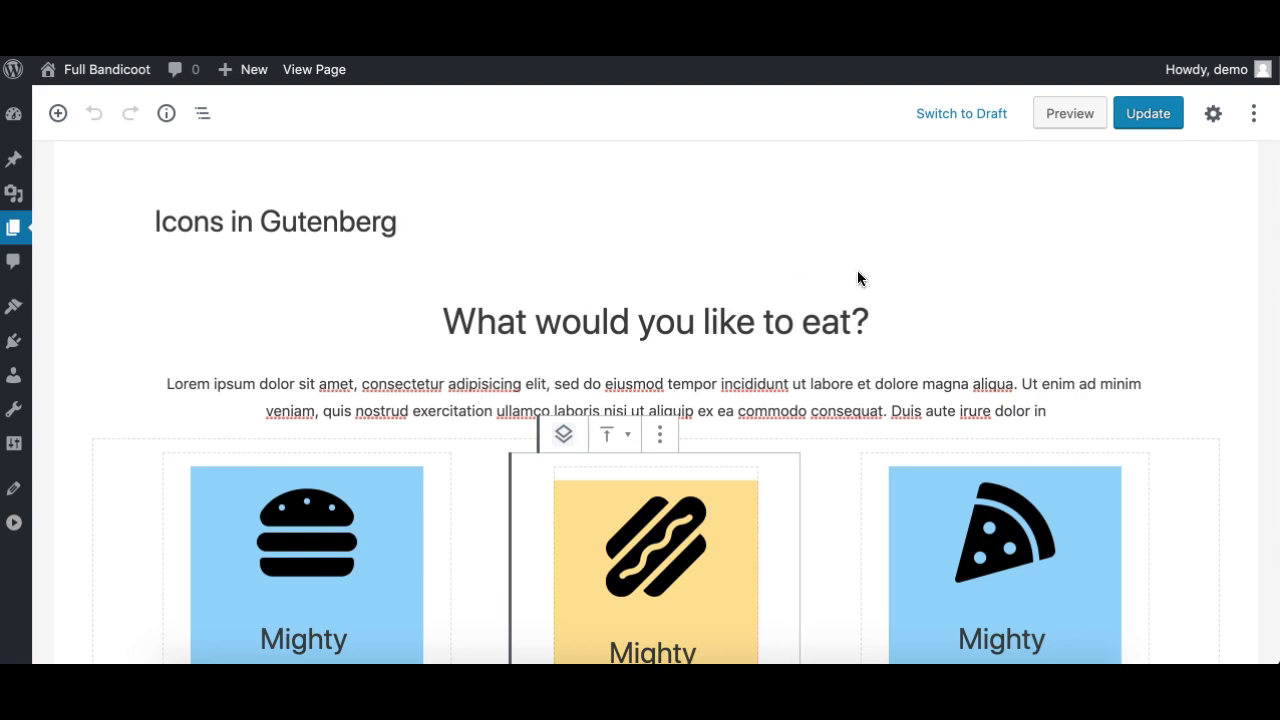
# Select the burger card's image and cancel the image replacement so the original burger stays
pyautogui.scroll(-3, 846, 330)
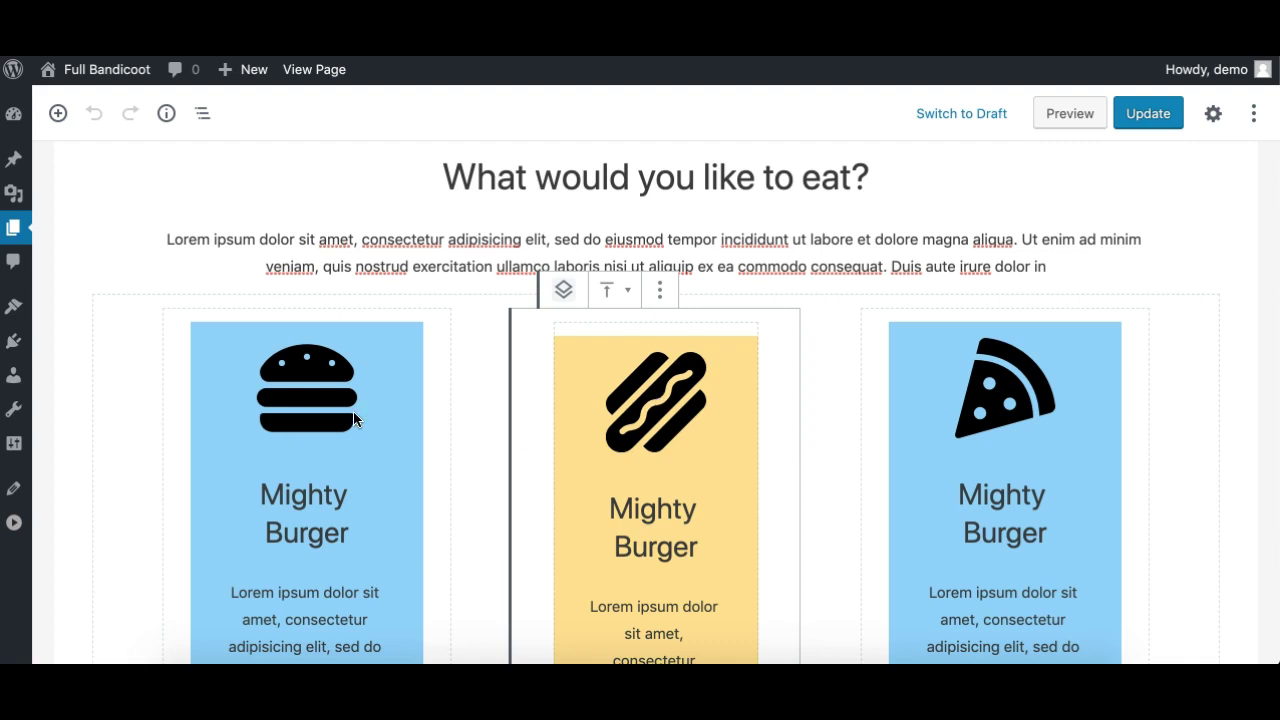
pyautogui.scroll(-4, 577, 451)
pyautogui.scroll(5, 577, 452)
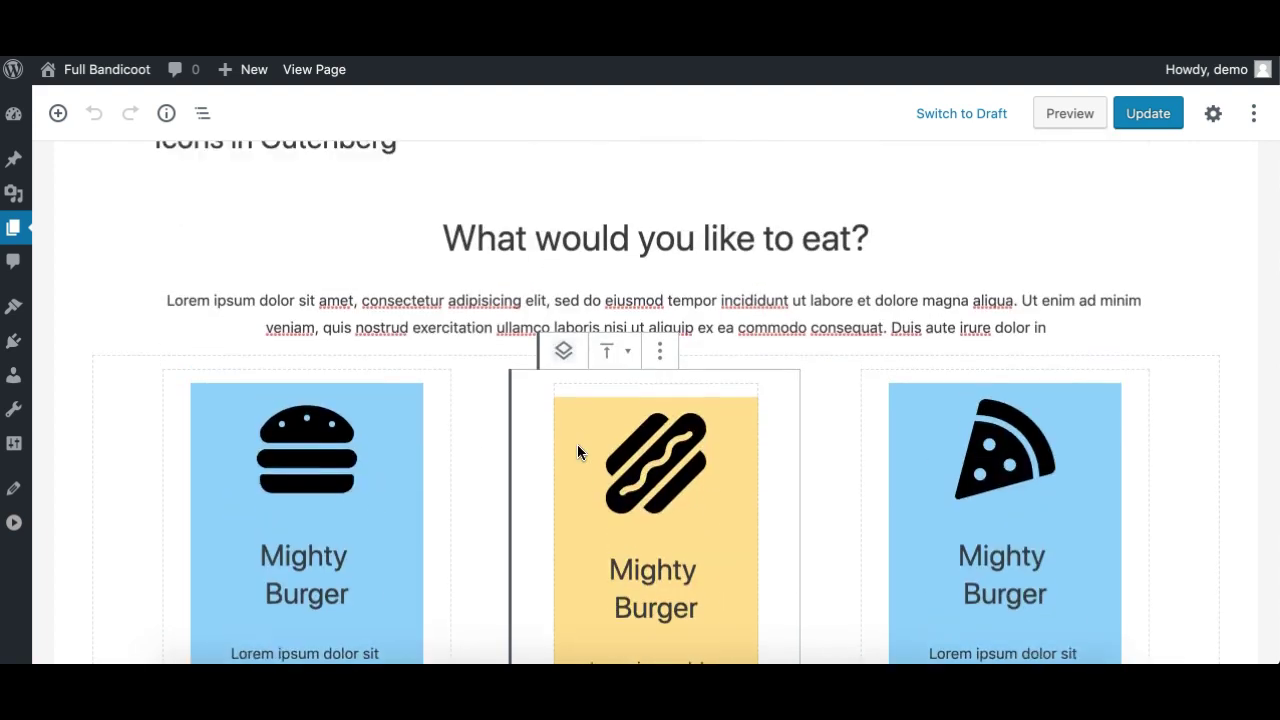
pyautogui.scroll(-8, 577, 451)
pyautogui.scroll(6, 577, 451)
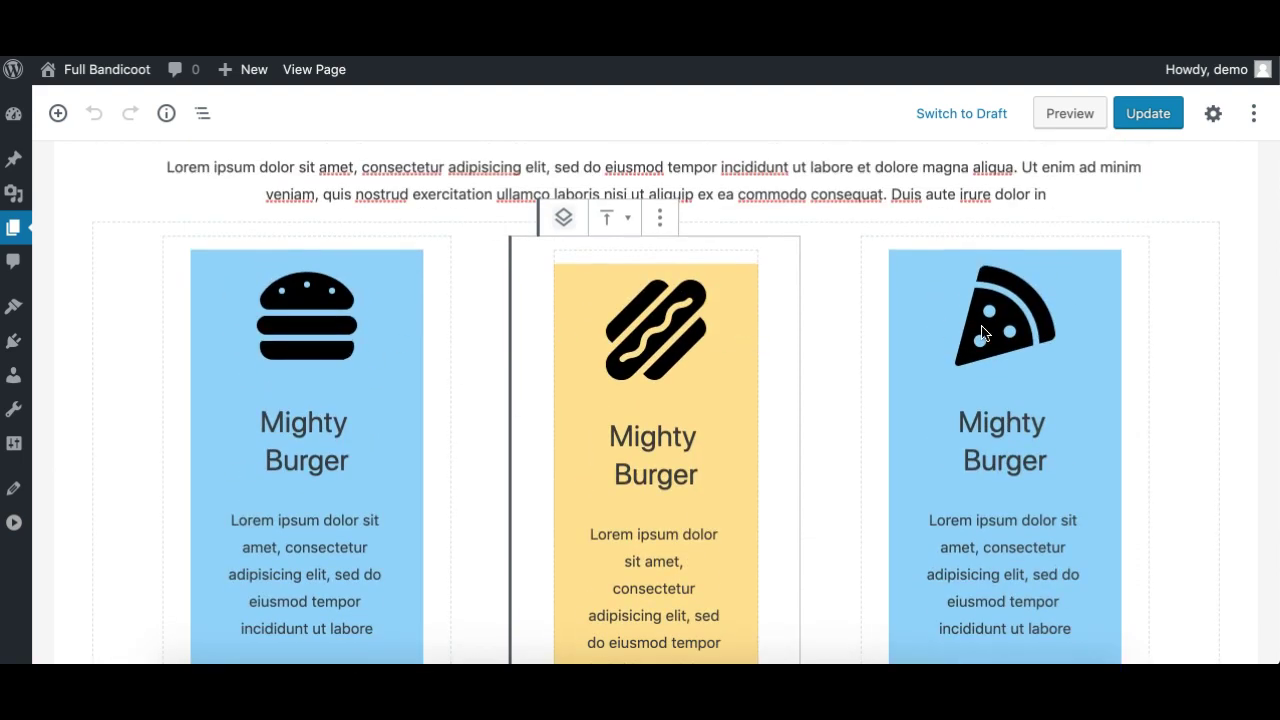
pyautogui.click(301, 344)
pyautogui.click(301, 340)
pyautogui.click(300, 337)
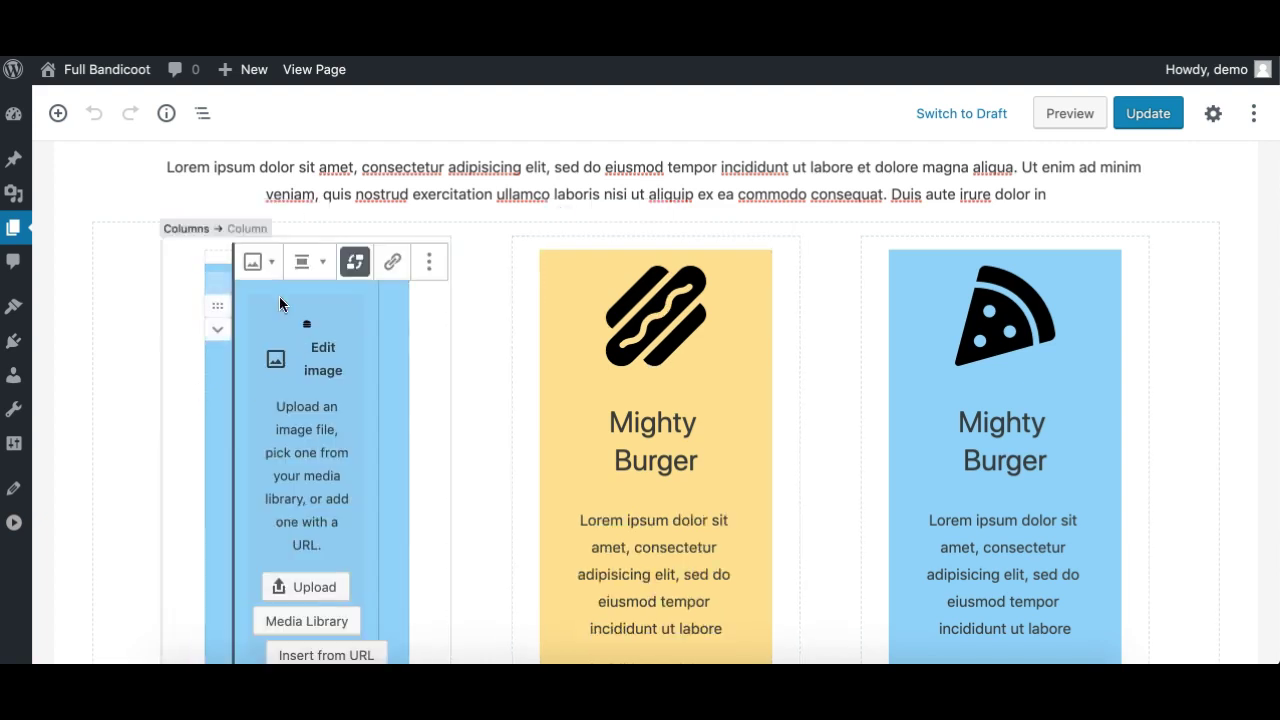
pyautogui.scroll(-2, 323, 434)
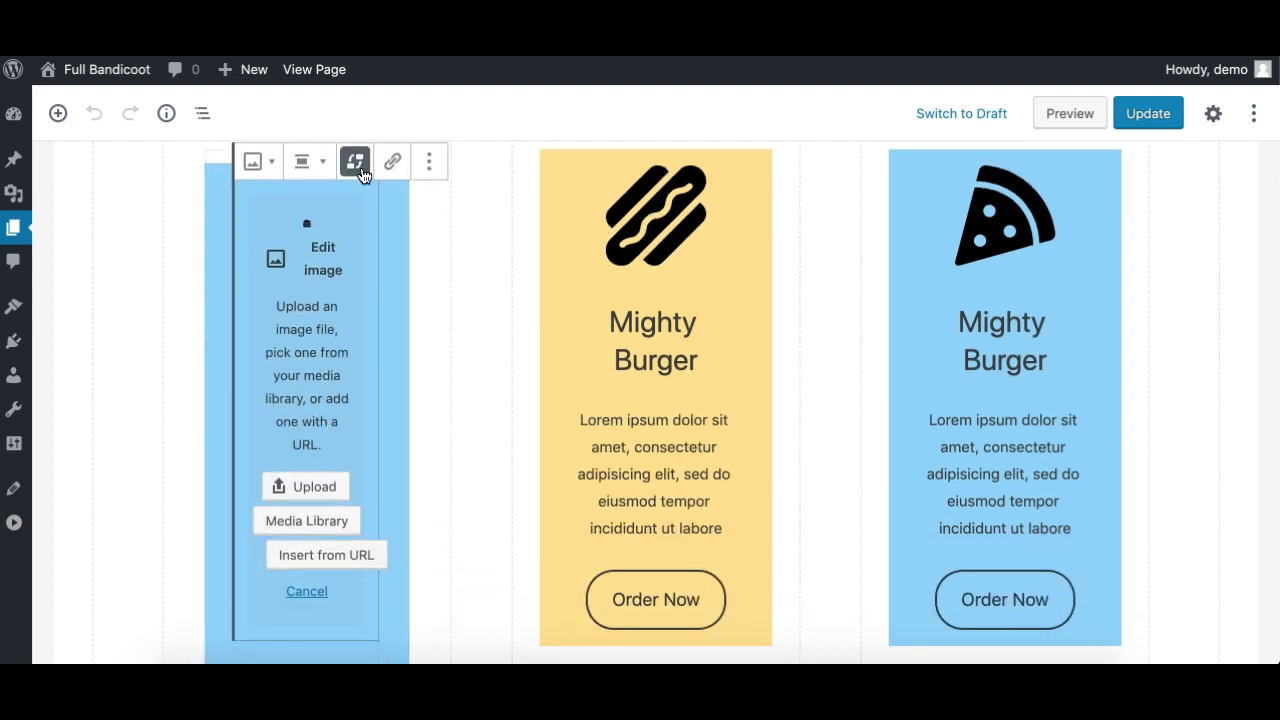
pyautogui.click(362, 172)
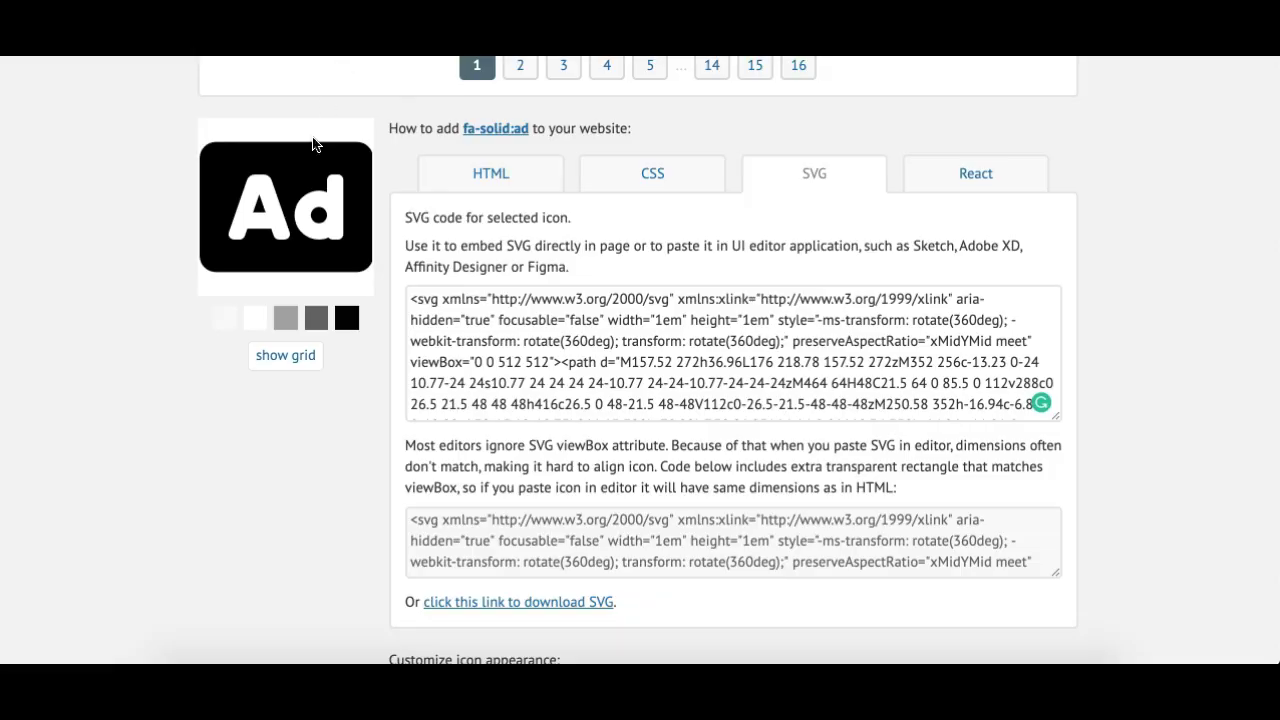
# Go to the Iconify home page and browse down to its icon collections grid
pyautogui.scroll(10, 313, 145)
pyautogui.click(333, 73)
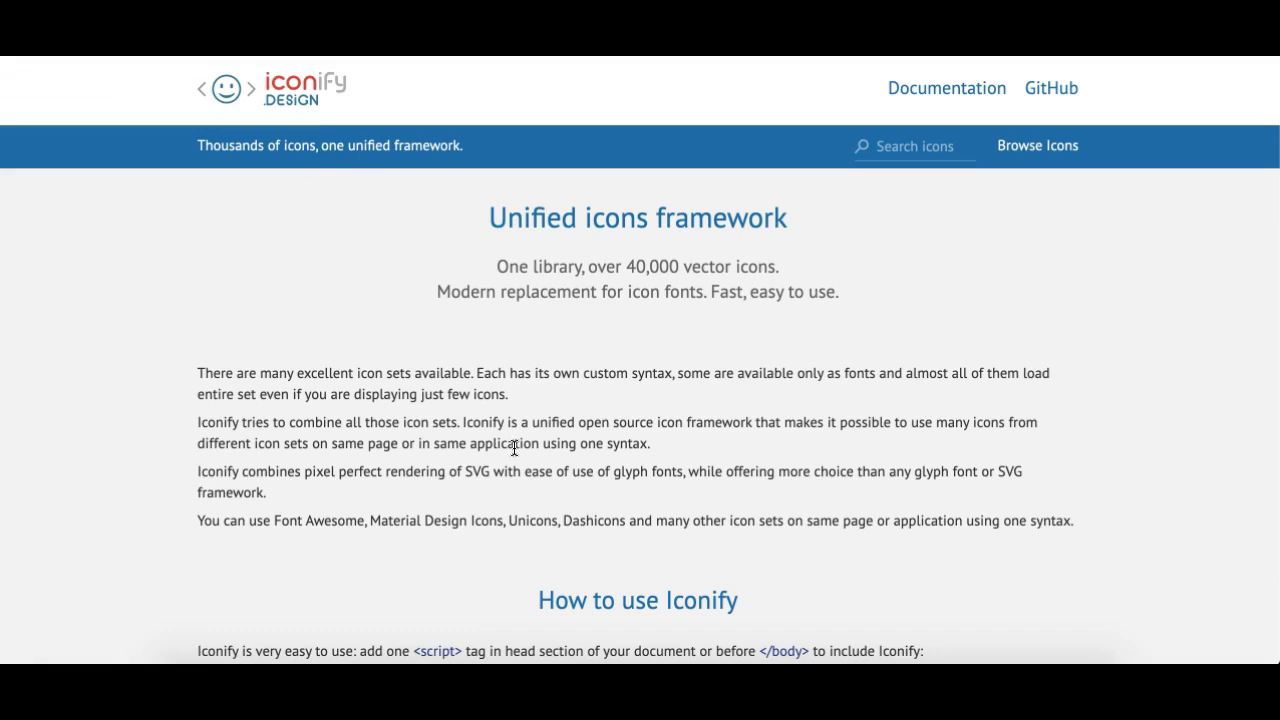
pyautogui.scroll(-4, 514, 448)
pyautogui.scroll(-20, 514, 448)
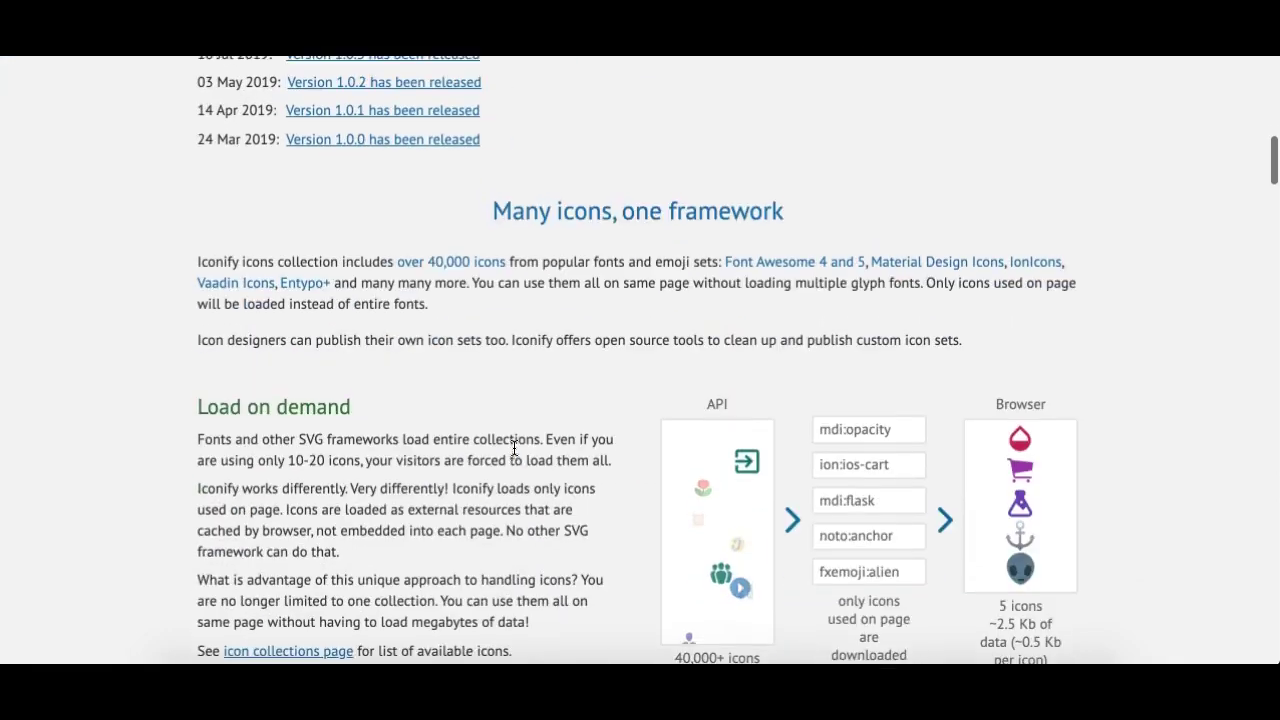
pyautogui.scroll(2, 514, 448)
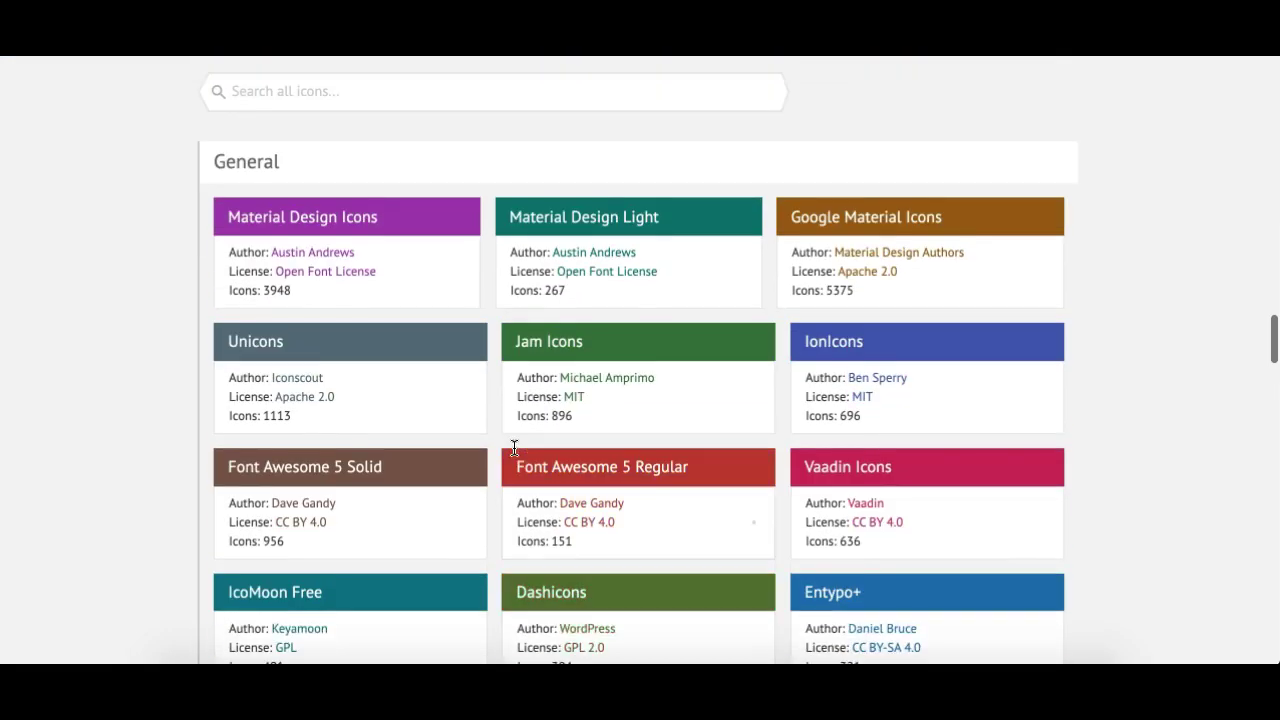
pyautogui.scroll(-1, 514, 443)
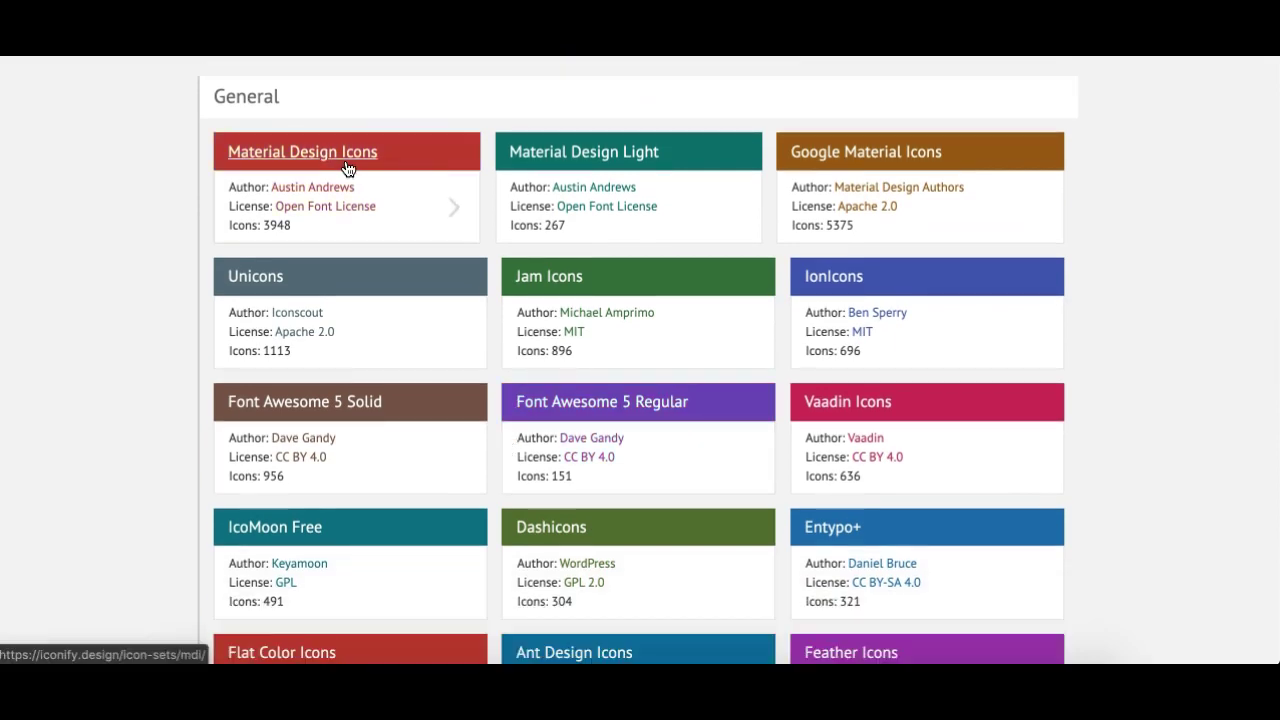
pyautogui.scroll(-1, 449, 206)
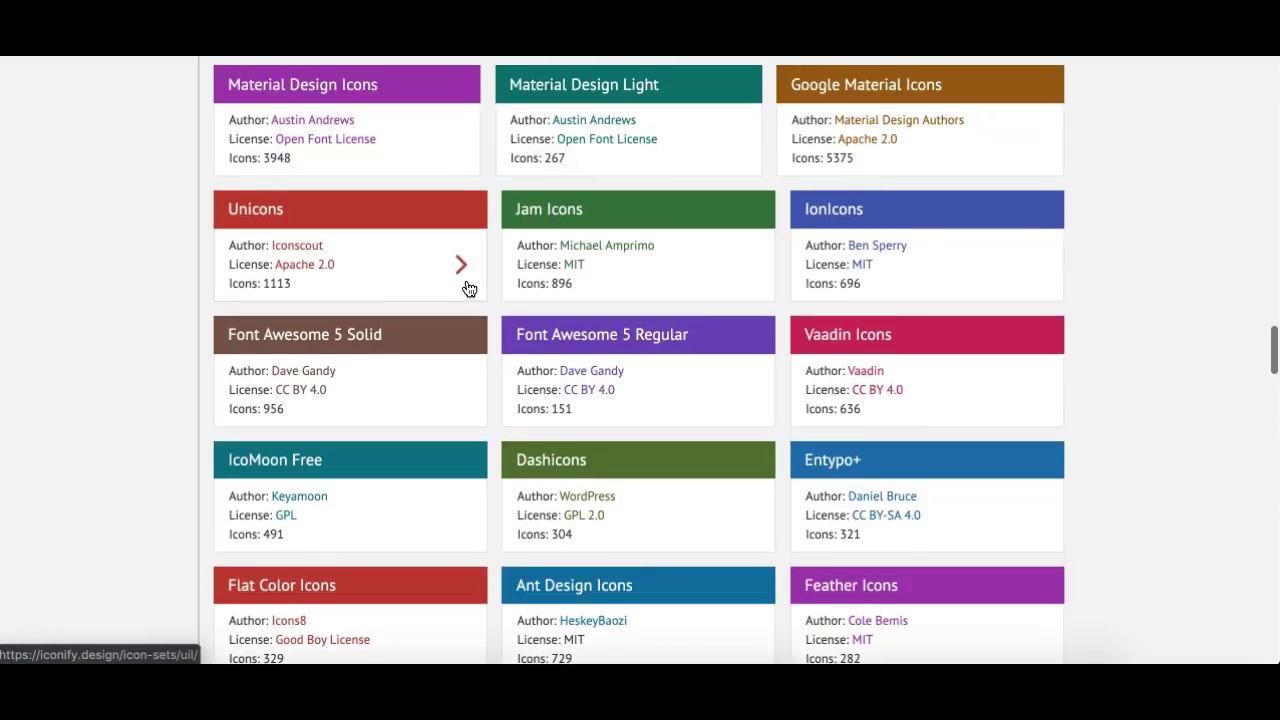
pyautogui.scroll(1, 337, 143)
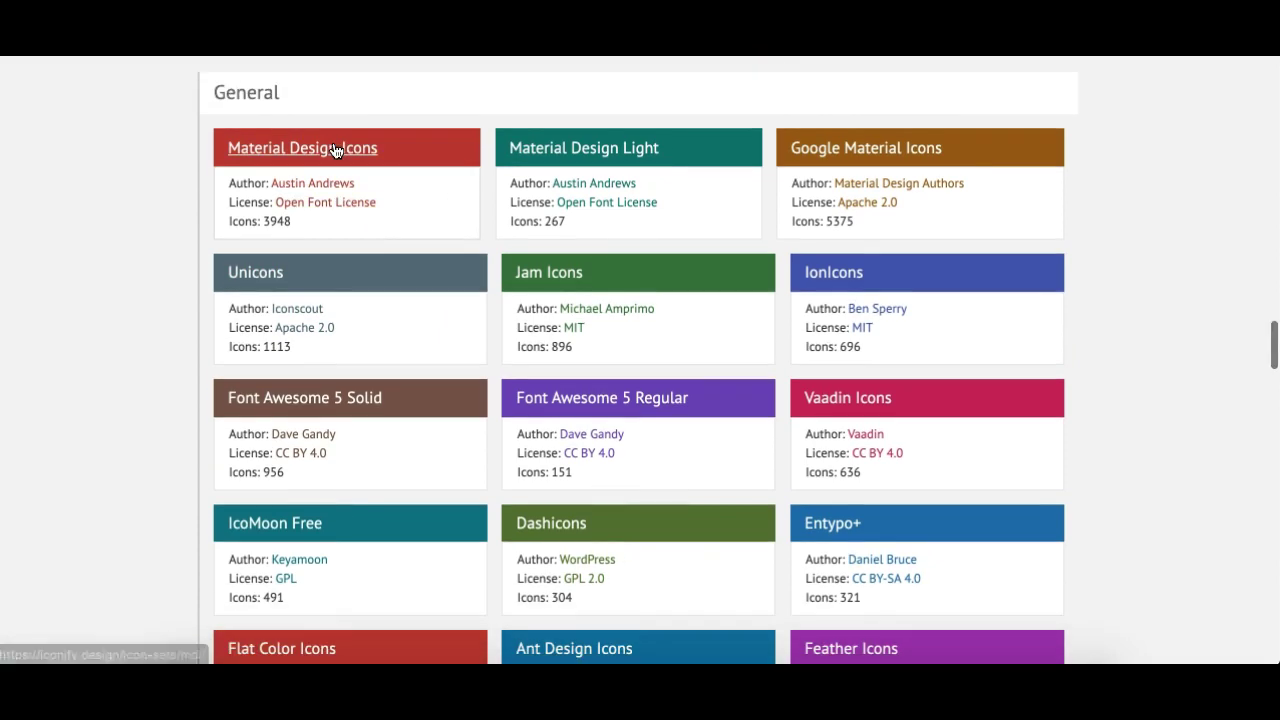
pyautogui.scroll(-1, 336, 150)
pyautogui.scroll(-10, 336, 150)
pyautogui.scroll(8, 336, 150)
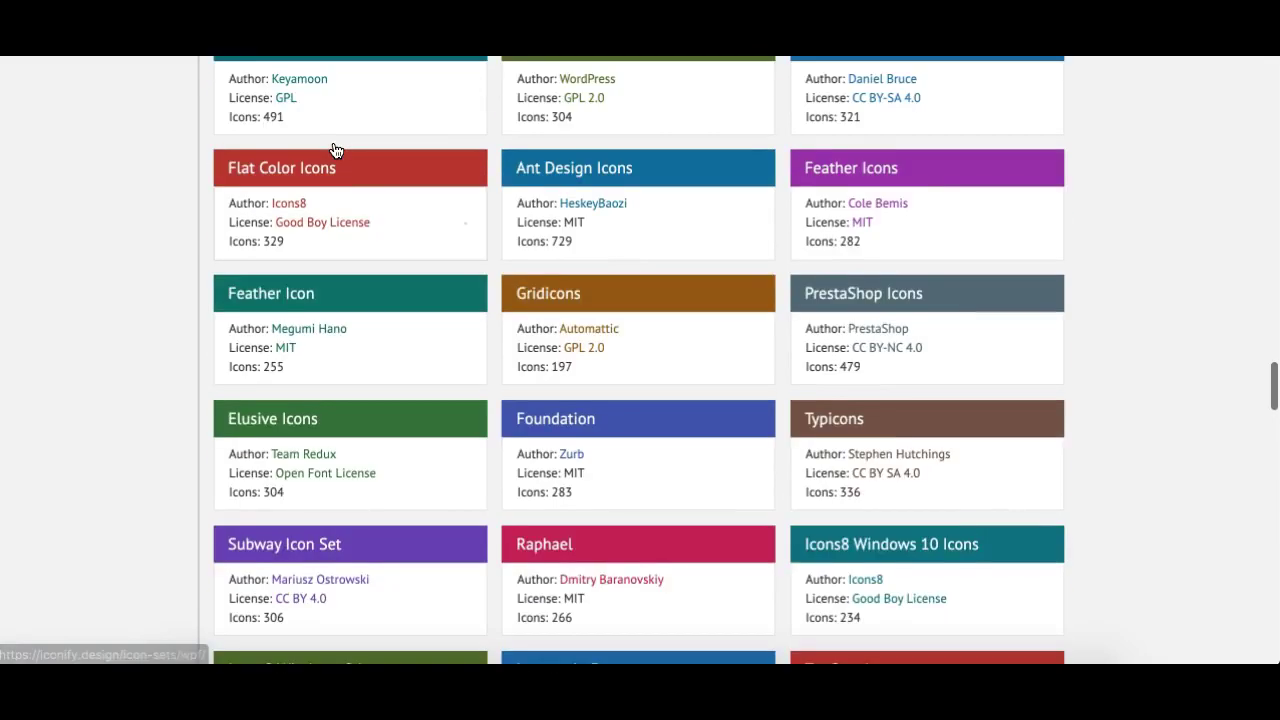
pyautogui.scroll(4, 336, 150)
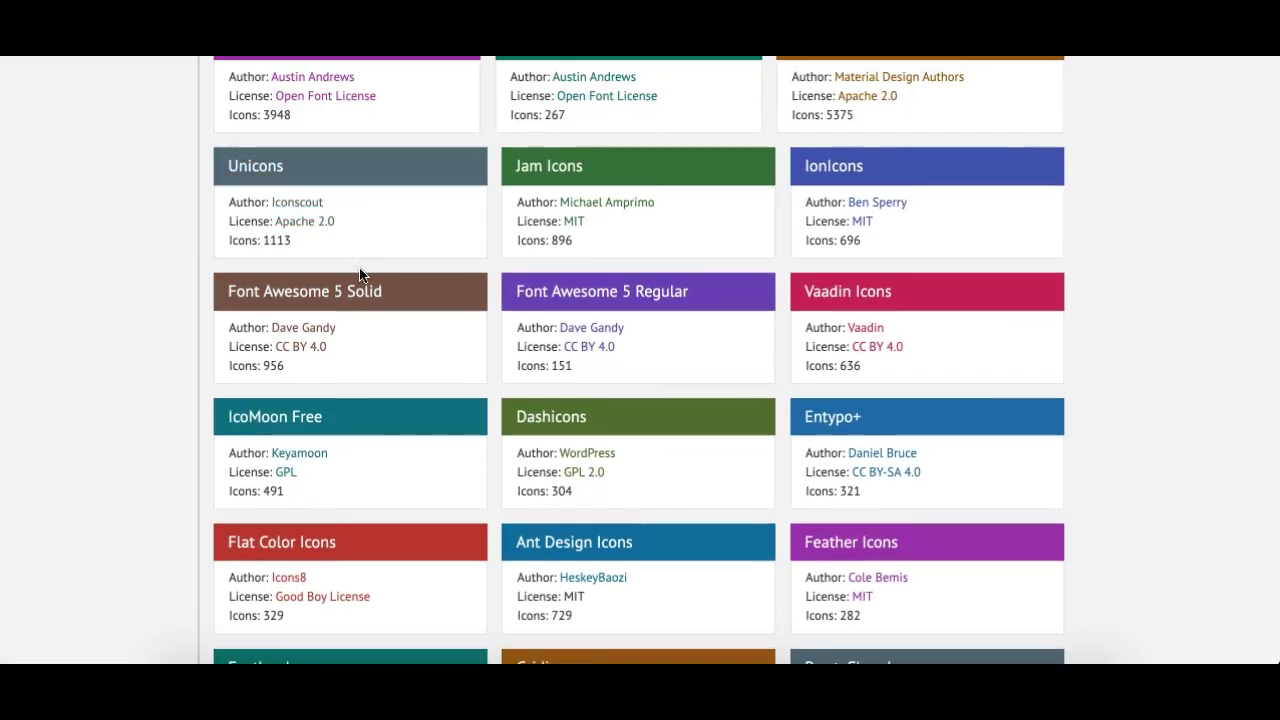
pyautogui.scroll(1, 669, 171)
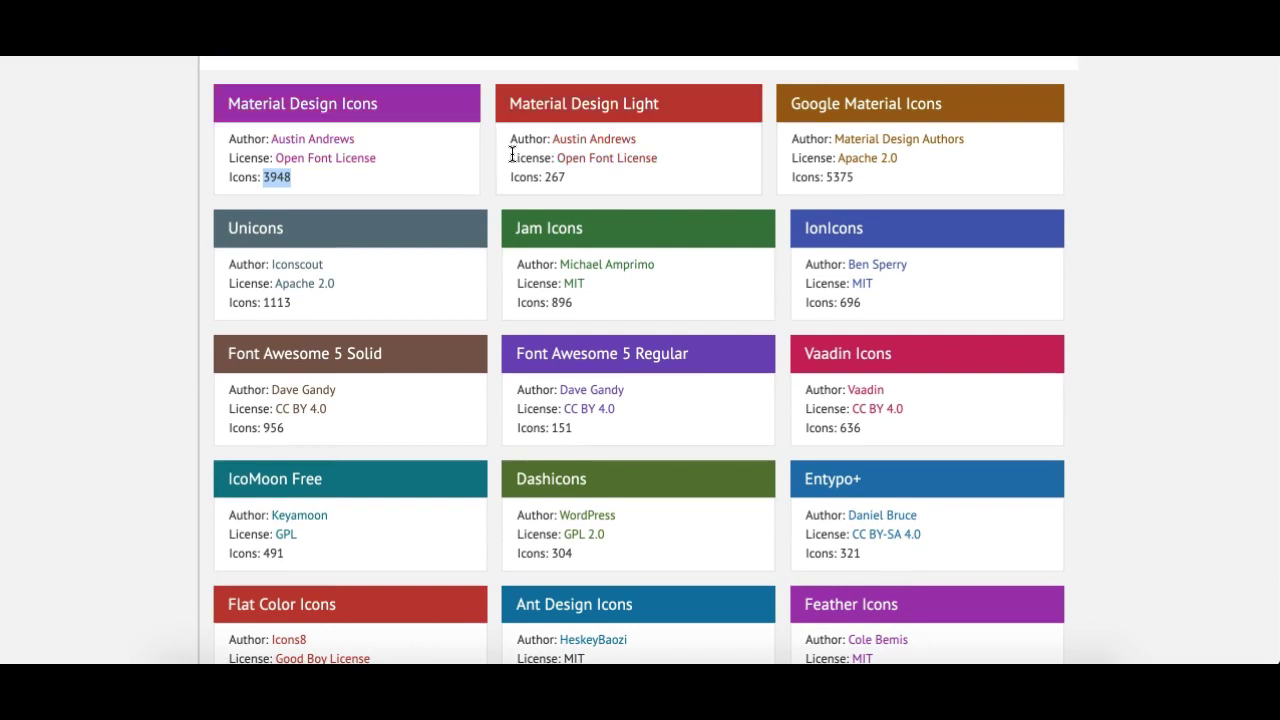
# Highlight the Material Design Light icon count and scroll back through the collection list
pyautogui.doubleClick(554, 177)
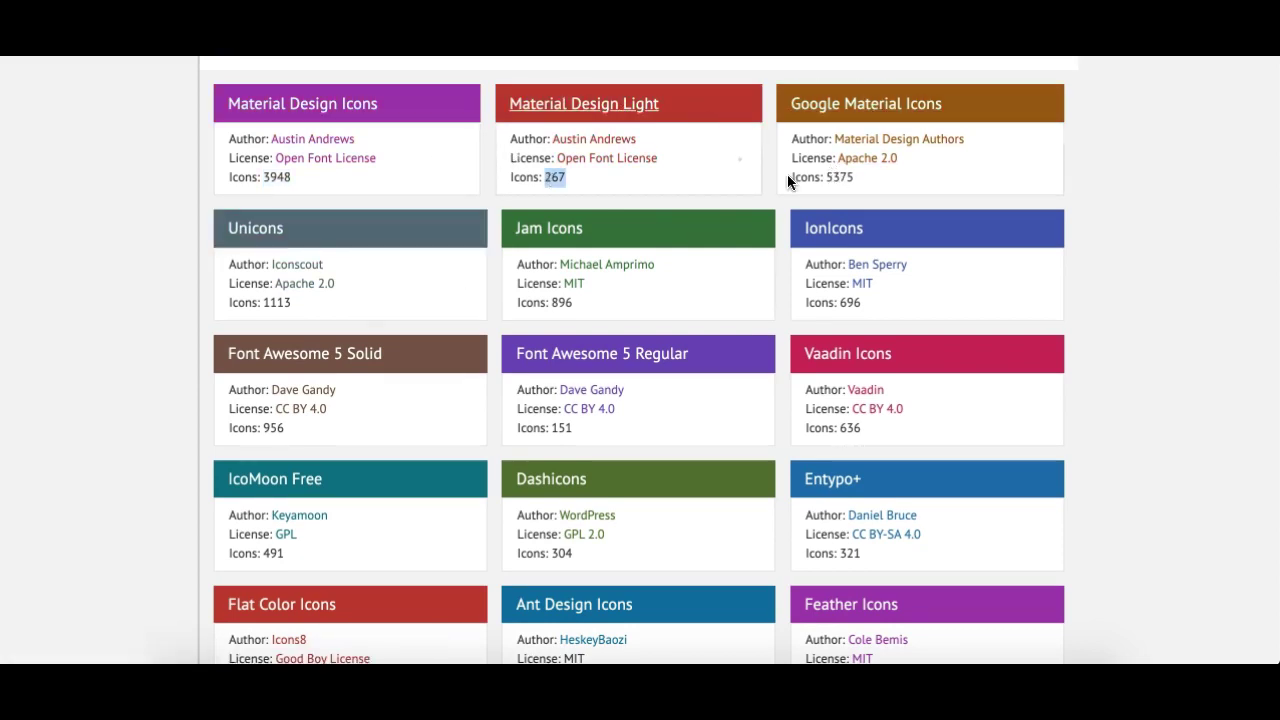
pyautogui.scroll(-15, 751, 283)
pyautogui.scroll(15, 751, 283)
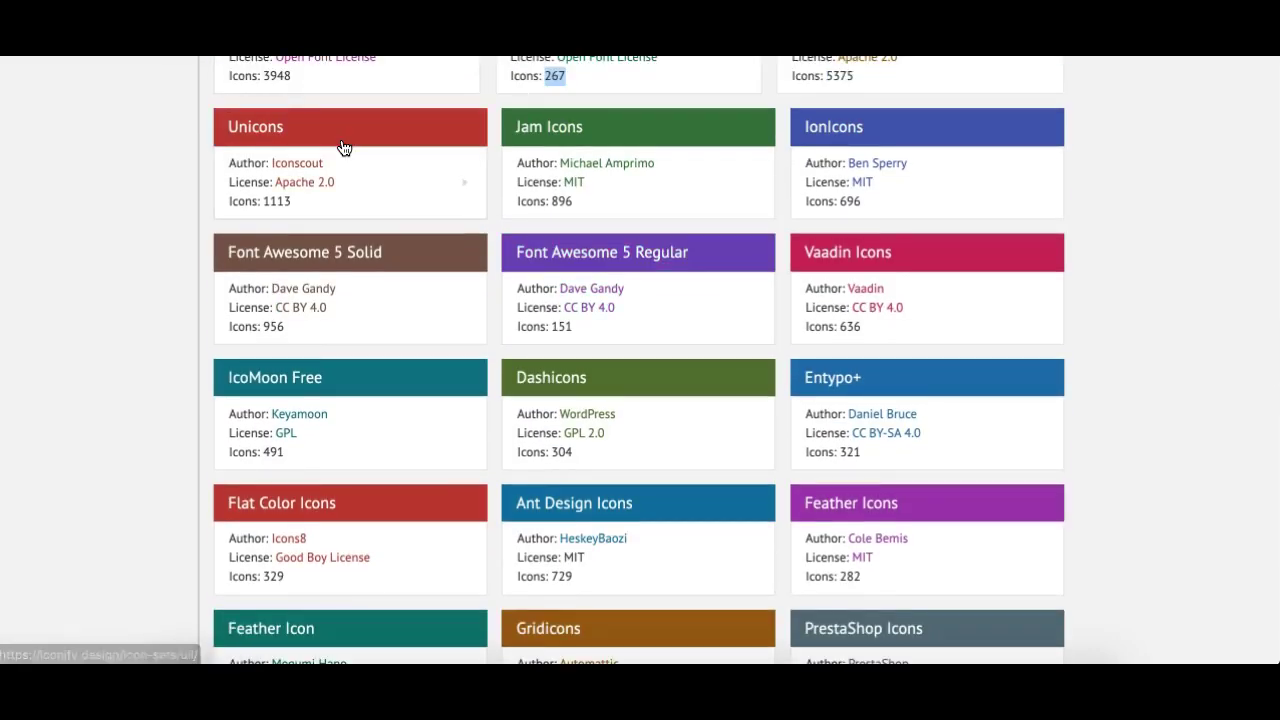
pyautogui.scroll(1, 340, 143)
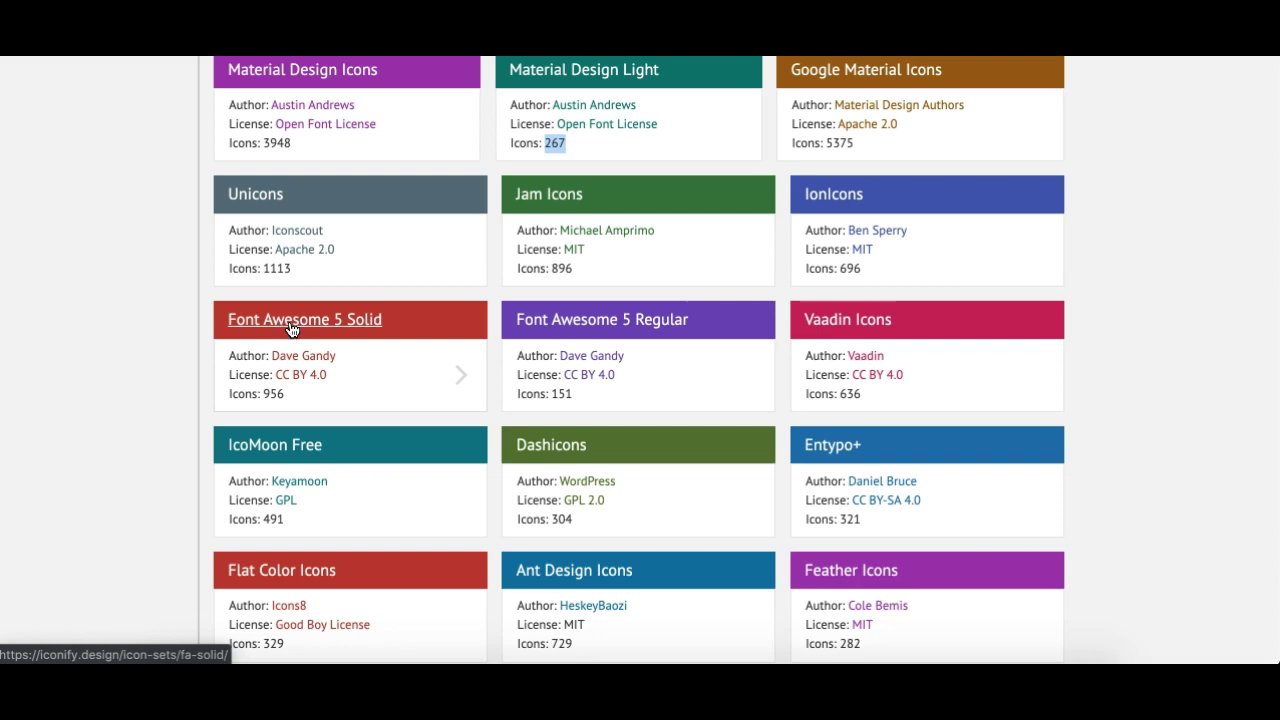
# Open Font Awesome 5 Solid, choose the Ad icon, and reach its 'How to add fa-solid:ad' panel
pyautogui.click(362, 320)
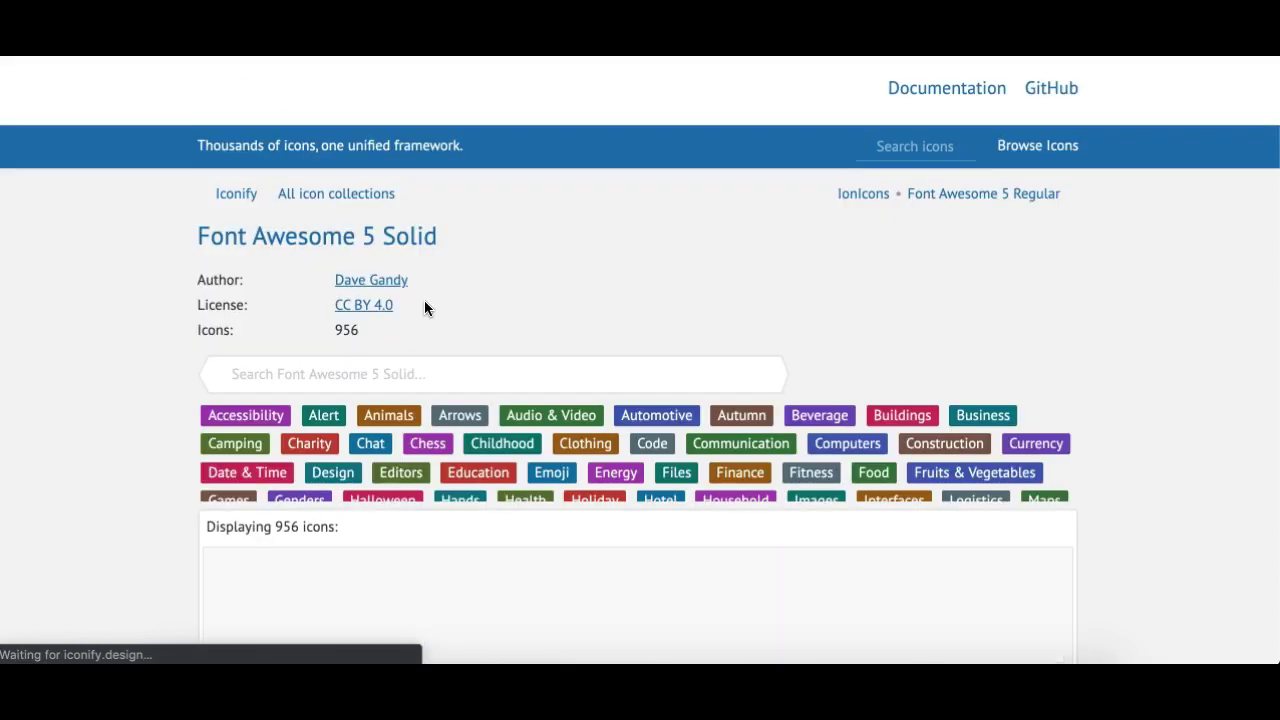
pyautogui.scroll(-3, 430, 326)
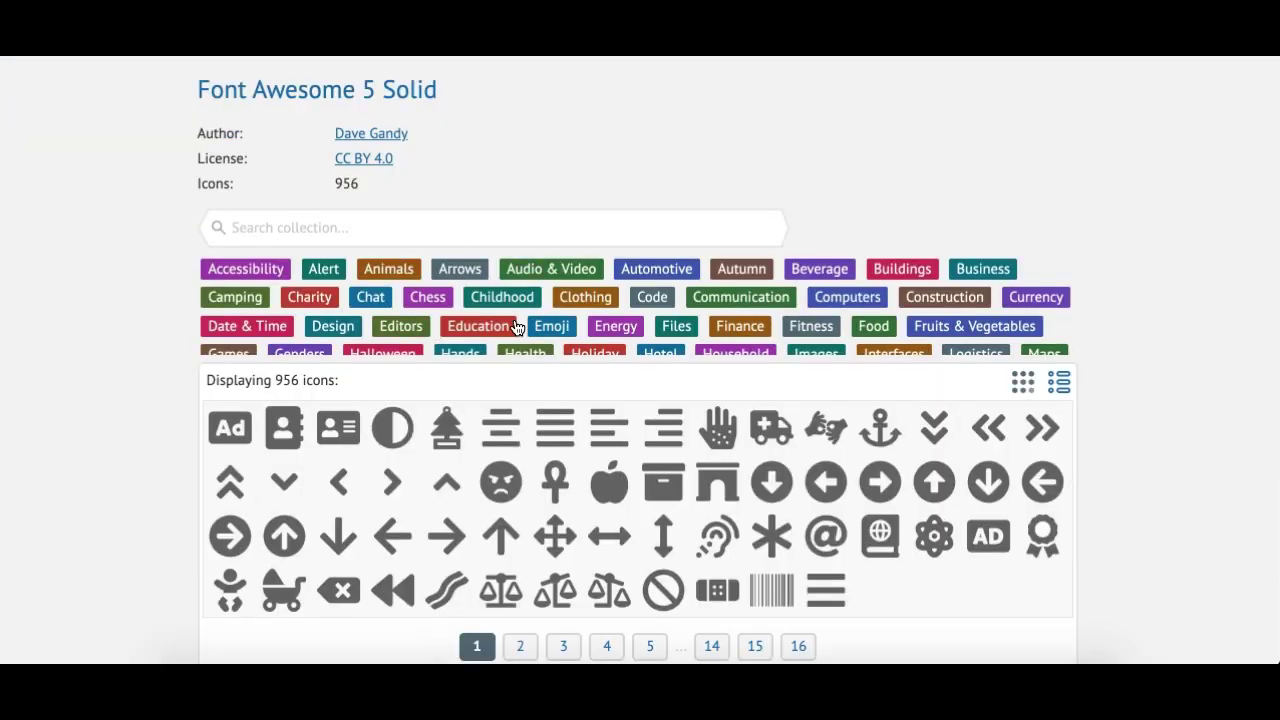
pyautogui.scroll(-2, 516, 328)
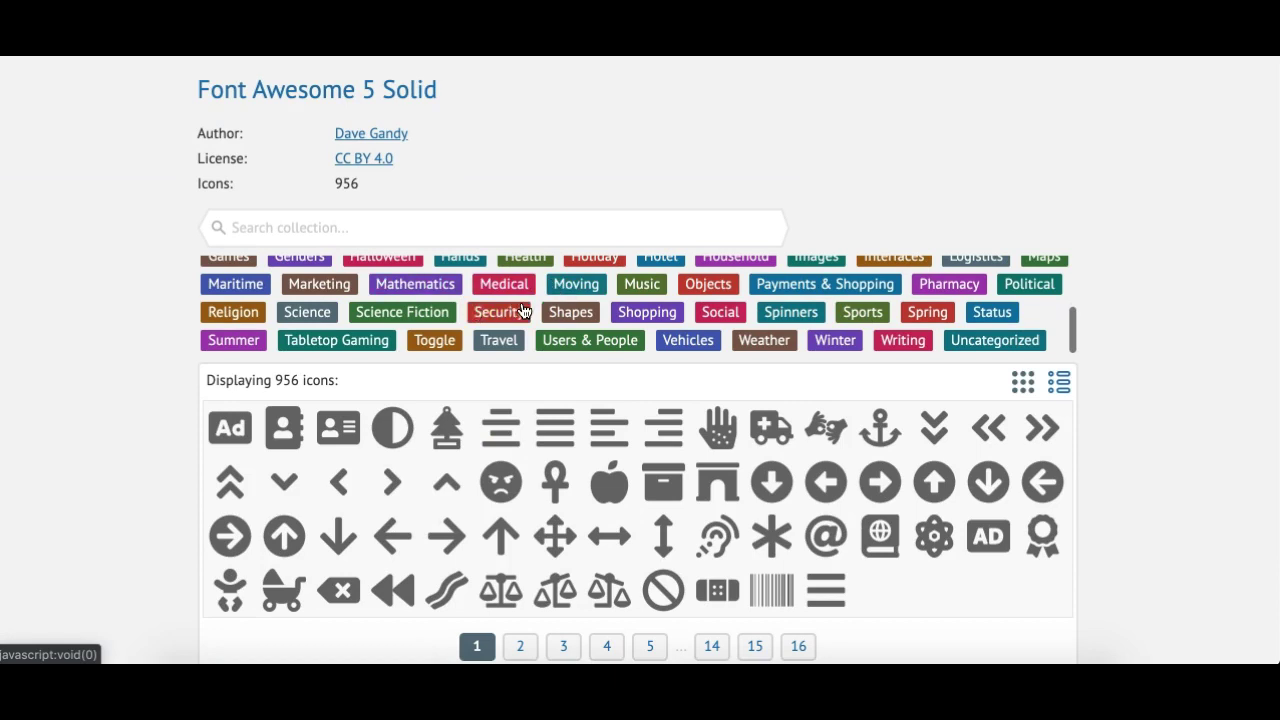
pyautogui.scroll(-1, 141, 494)
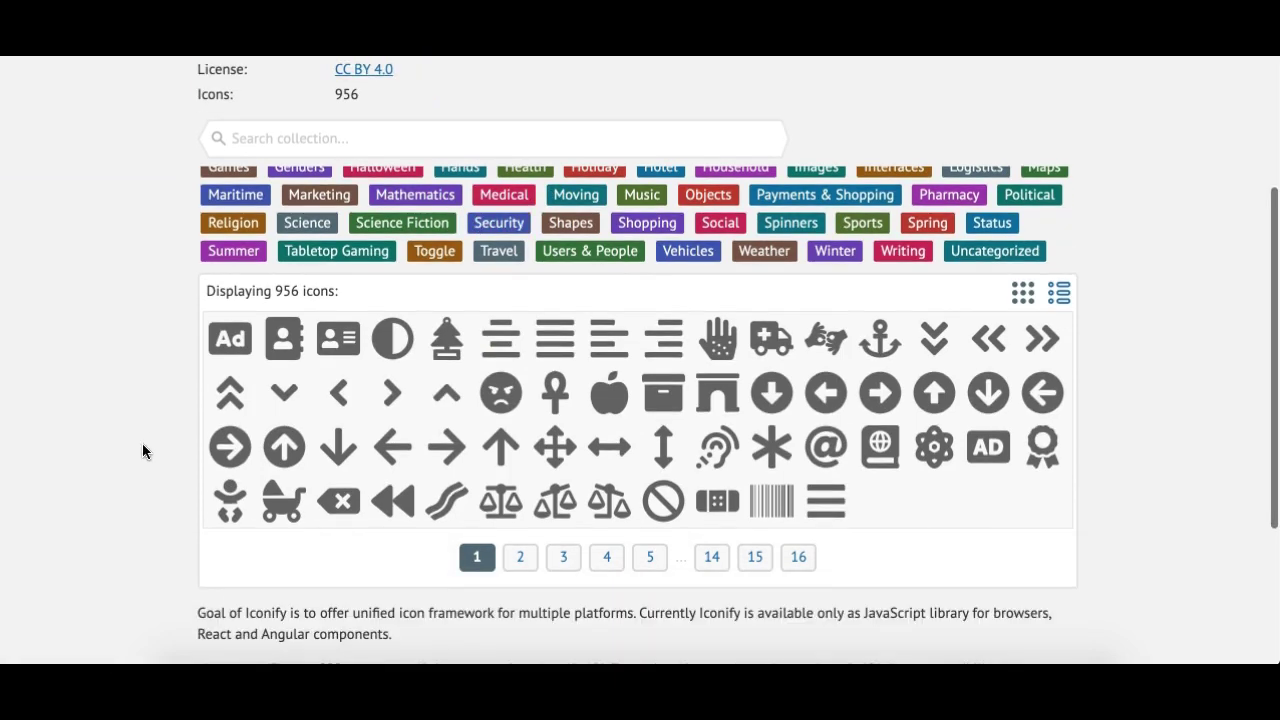
pyautogui.click(231, 338)
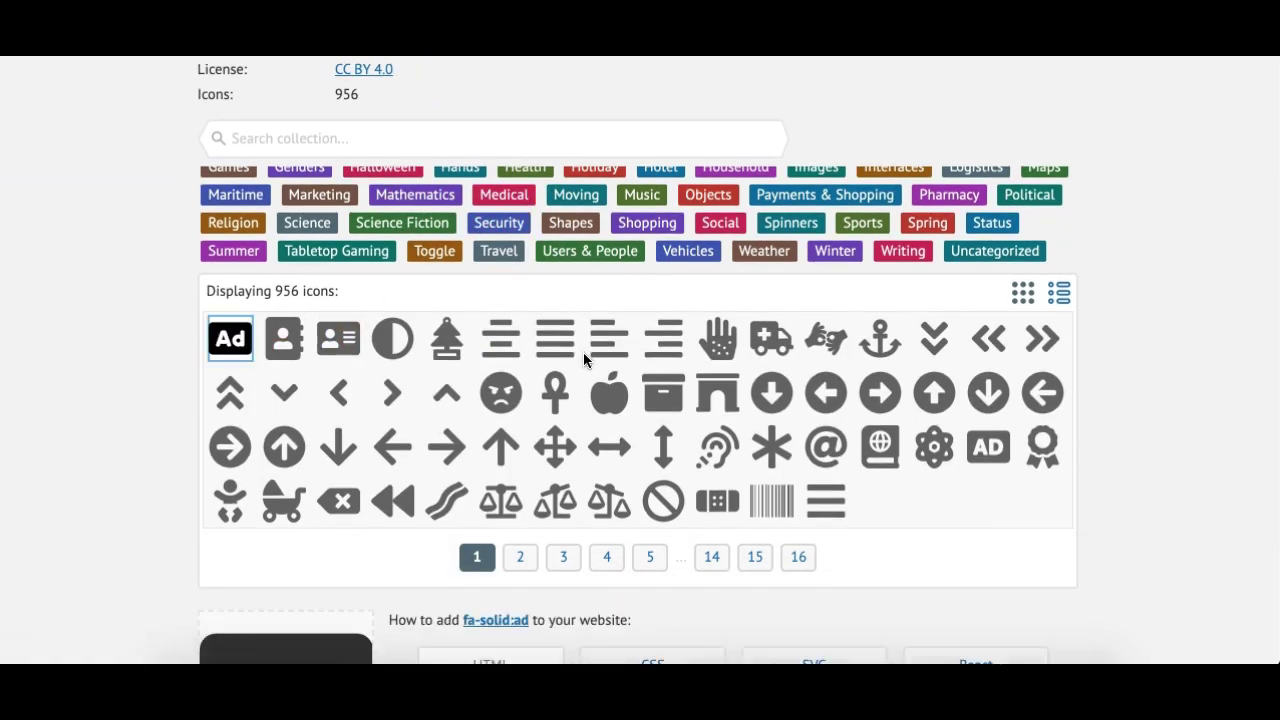
pyautogui.scroll(-2, 586, 358)
pyautogui.scroll(-3, 586, 360)
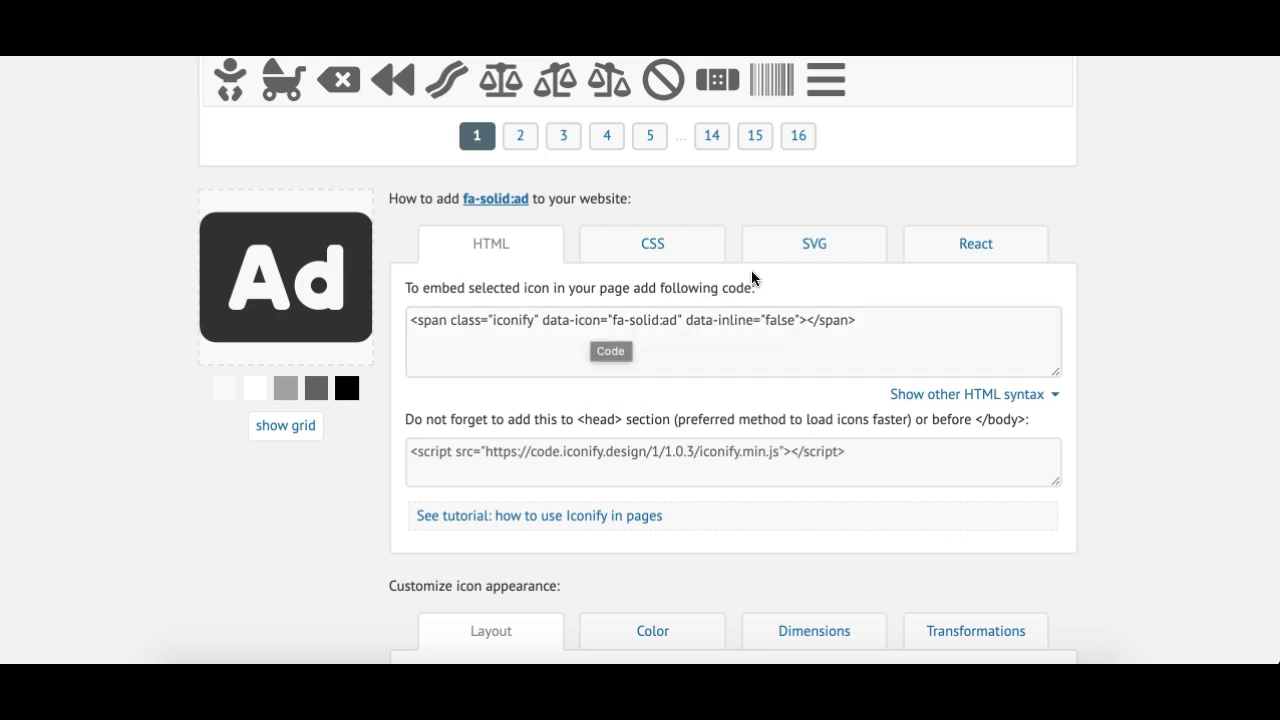
# Show the fa-solid:ad SVG code, preview it on white, and copy the code
pyautogui.click(788, 256)
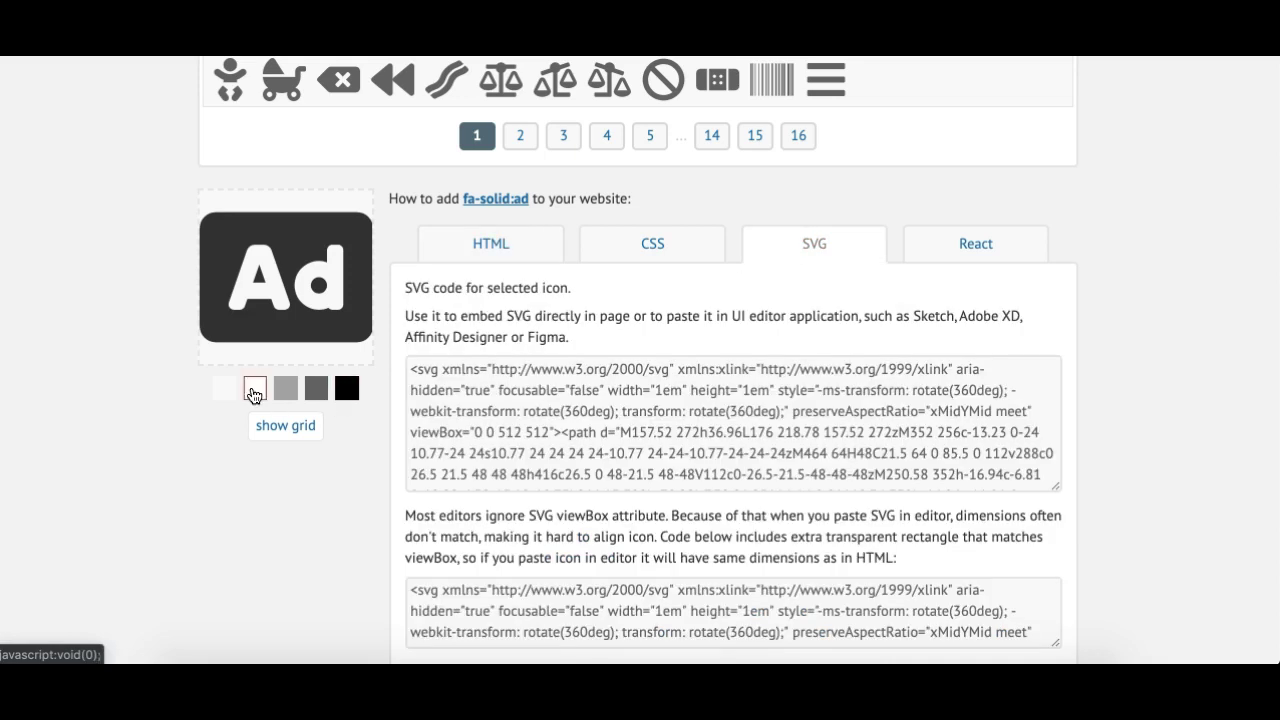
pyautogui.click(253, 388)
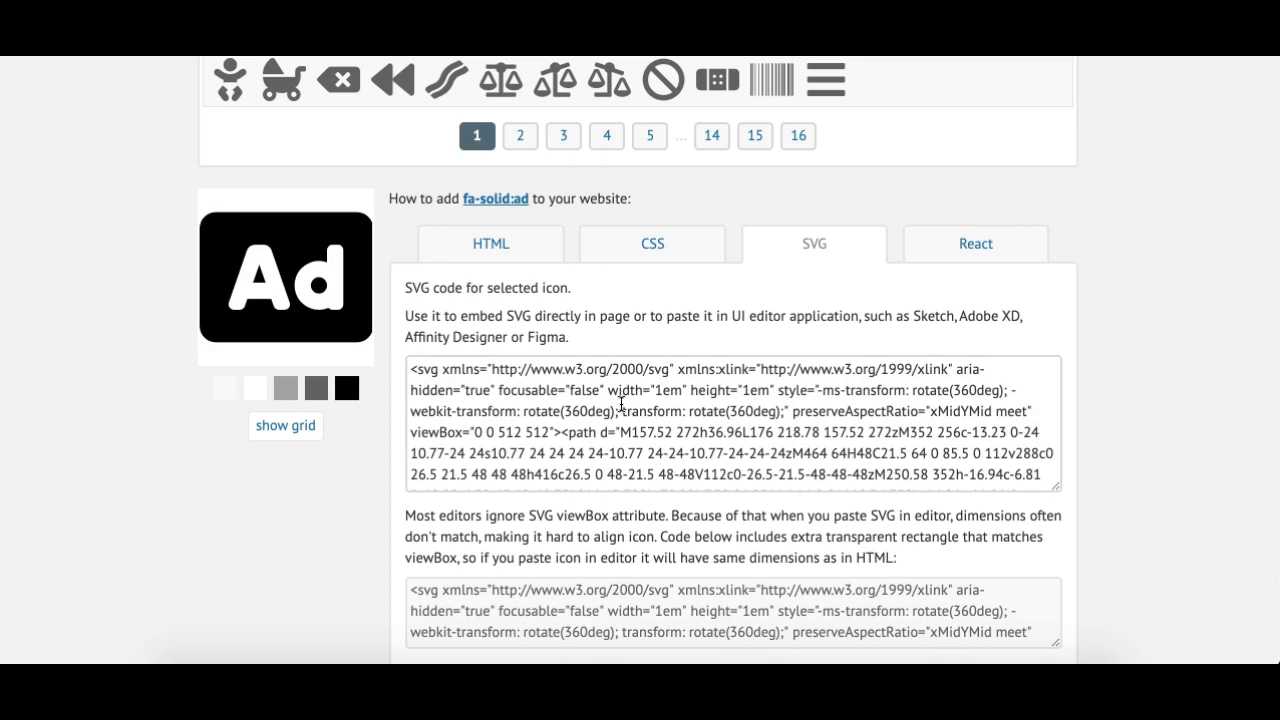
pyautogui.click(623, 409)
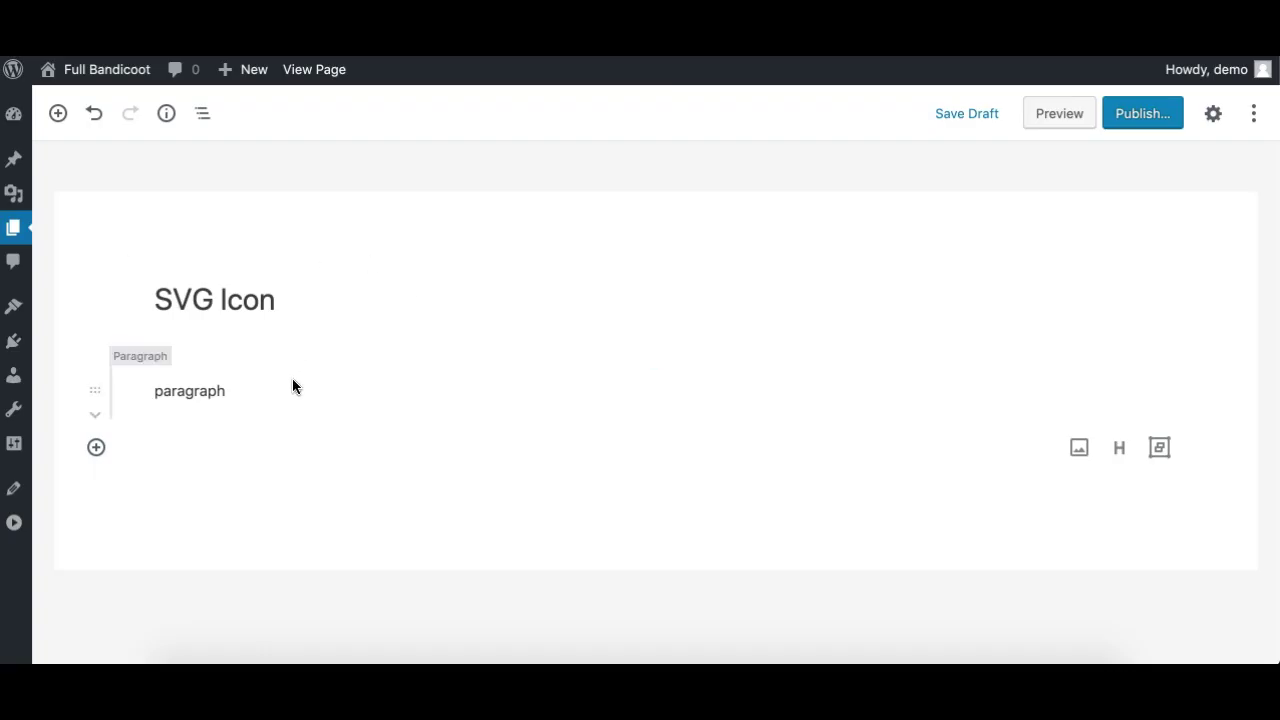
# Replace the 'paragraph' placeholder with a Custom HTML block of the Ad SVG, shown in Preview
pyautogui.doubleClick(293, 381)
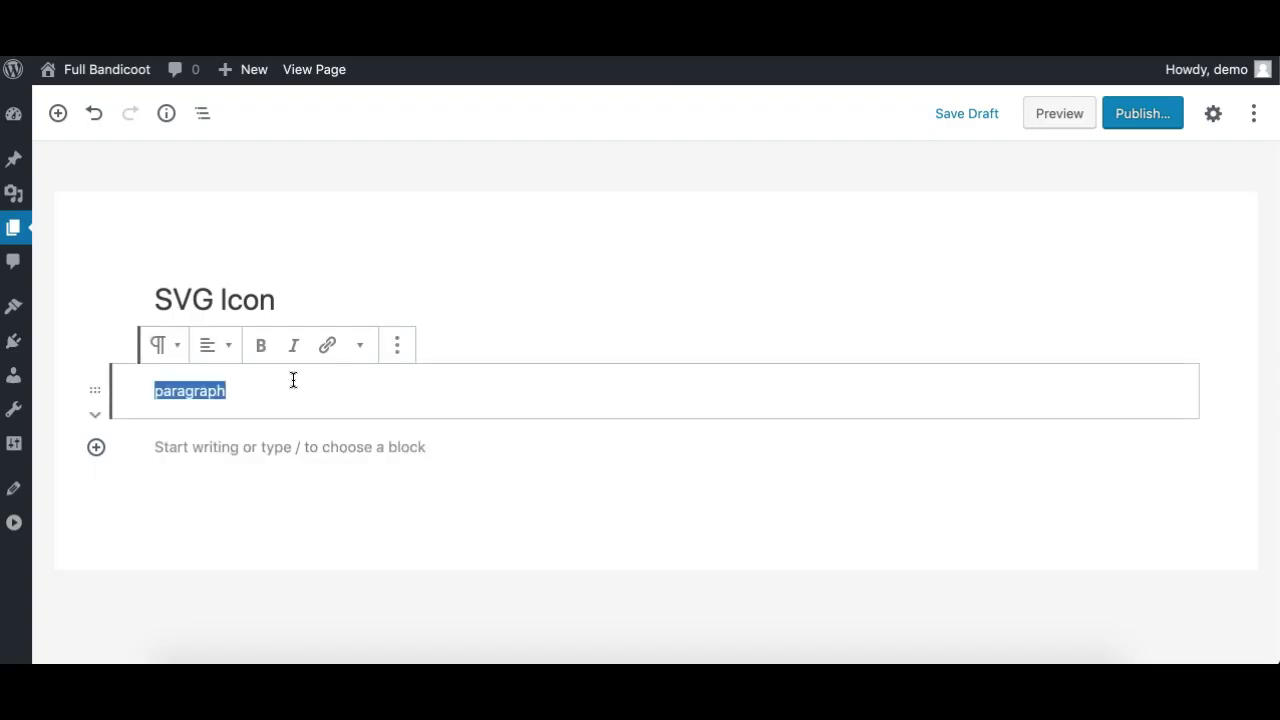
pyautogui.press('BackSpace')
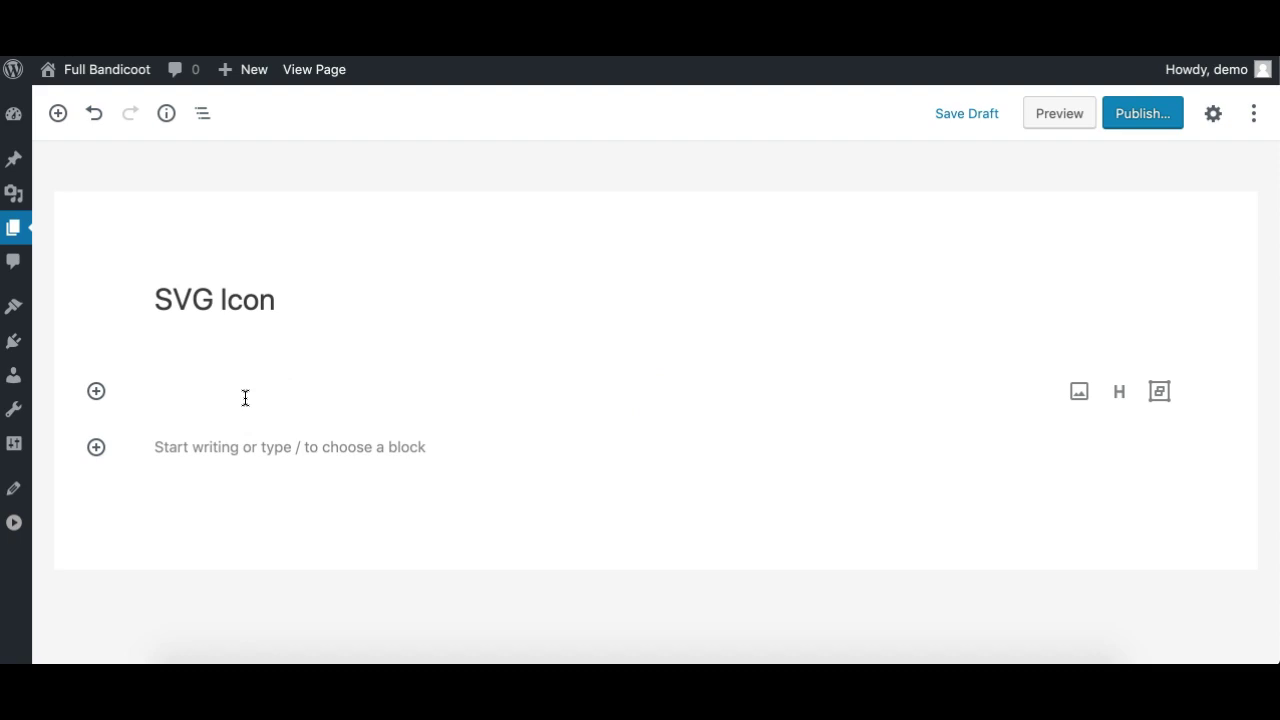
pyautogui.write('/htm')
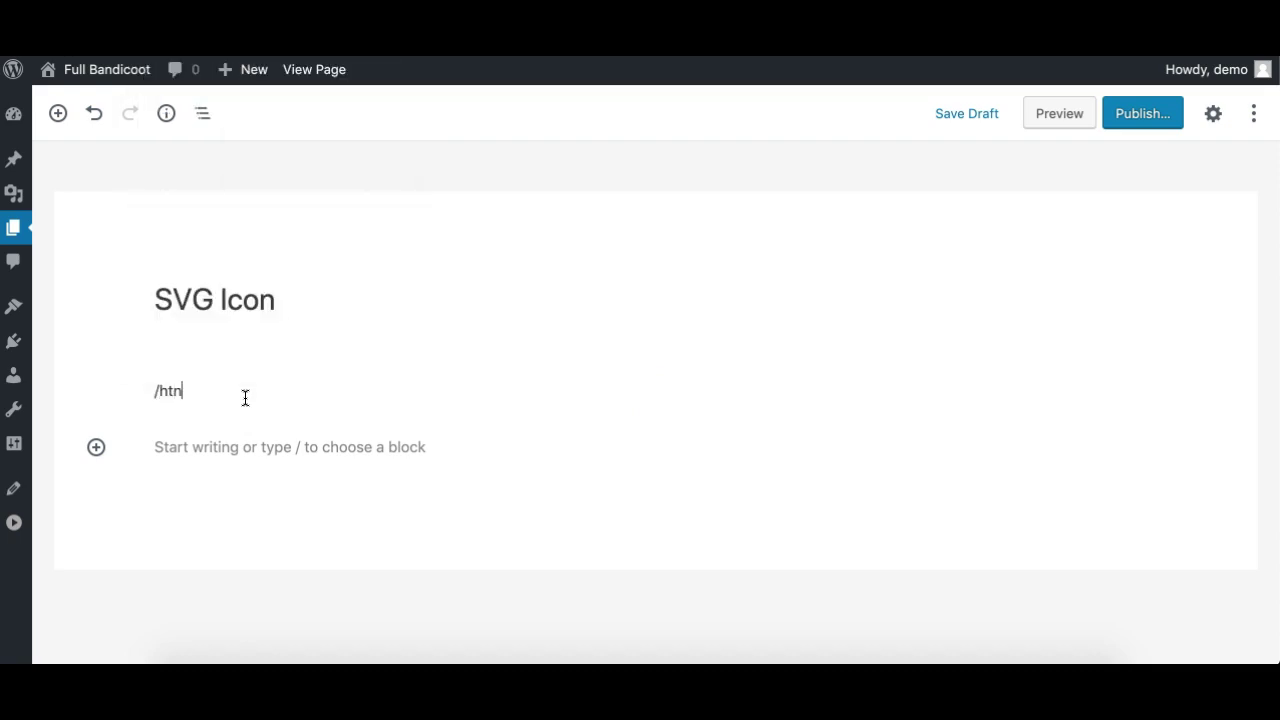
pyautogui.press('BackSpace')
pyautogui.click(280, 351)
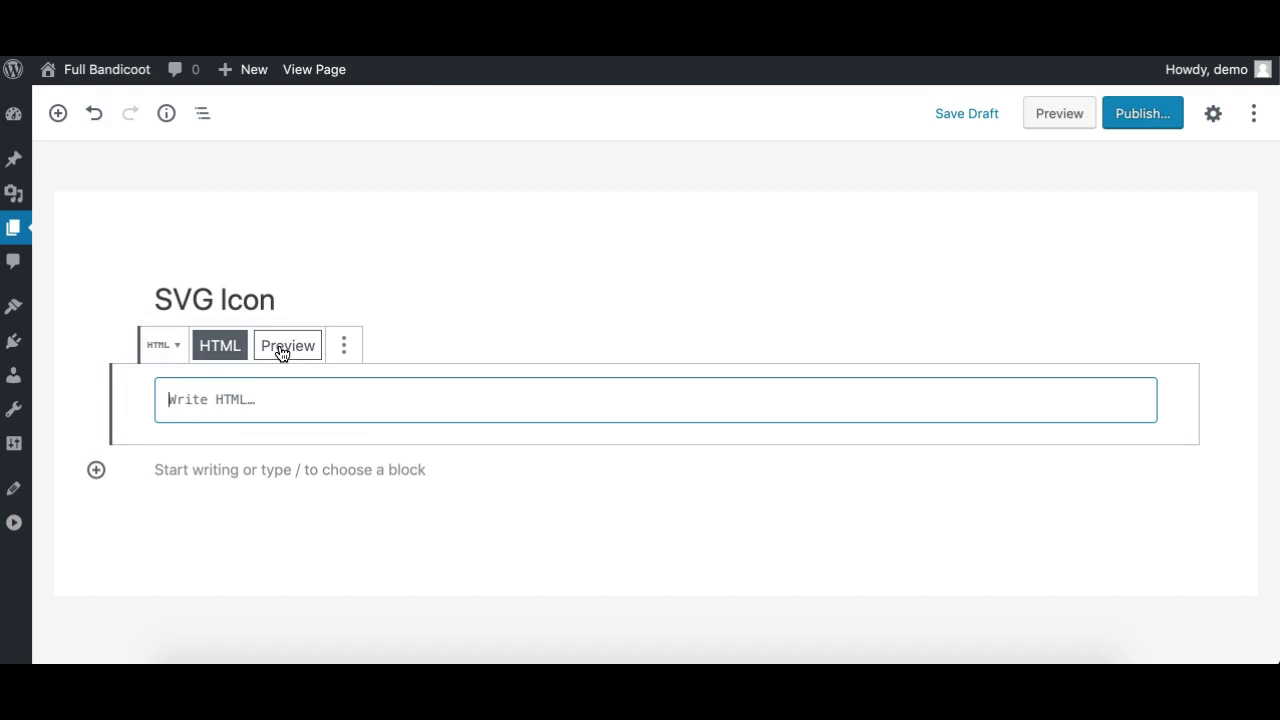
pyautogui.hotkey('ctrl', 'v')
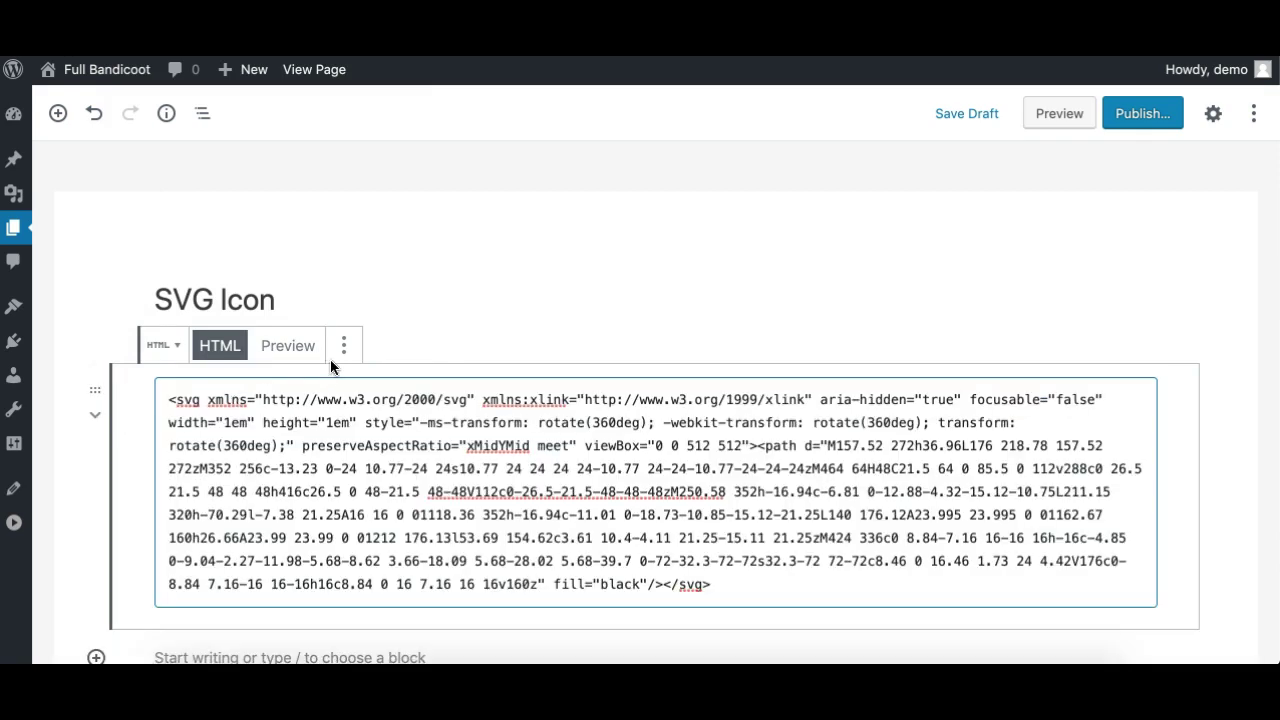
pyautogui.click(305, 348)
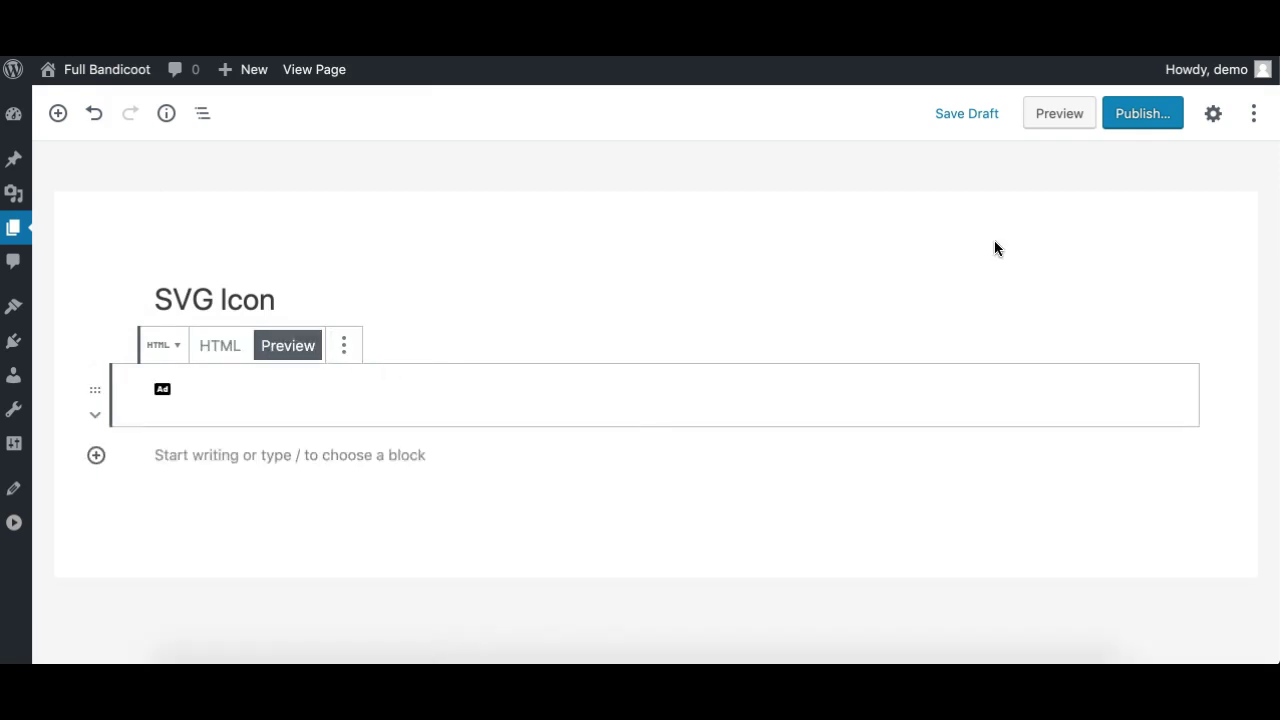
# Remove the Custom HTML block via More options and place the cursor in the empty paragraph
pyautogui.click(1217, 115)
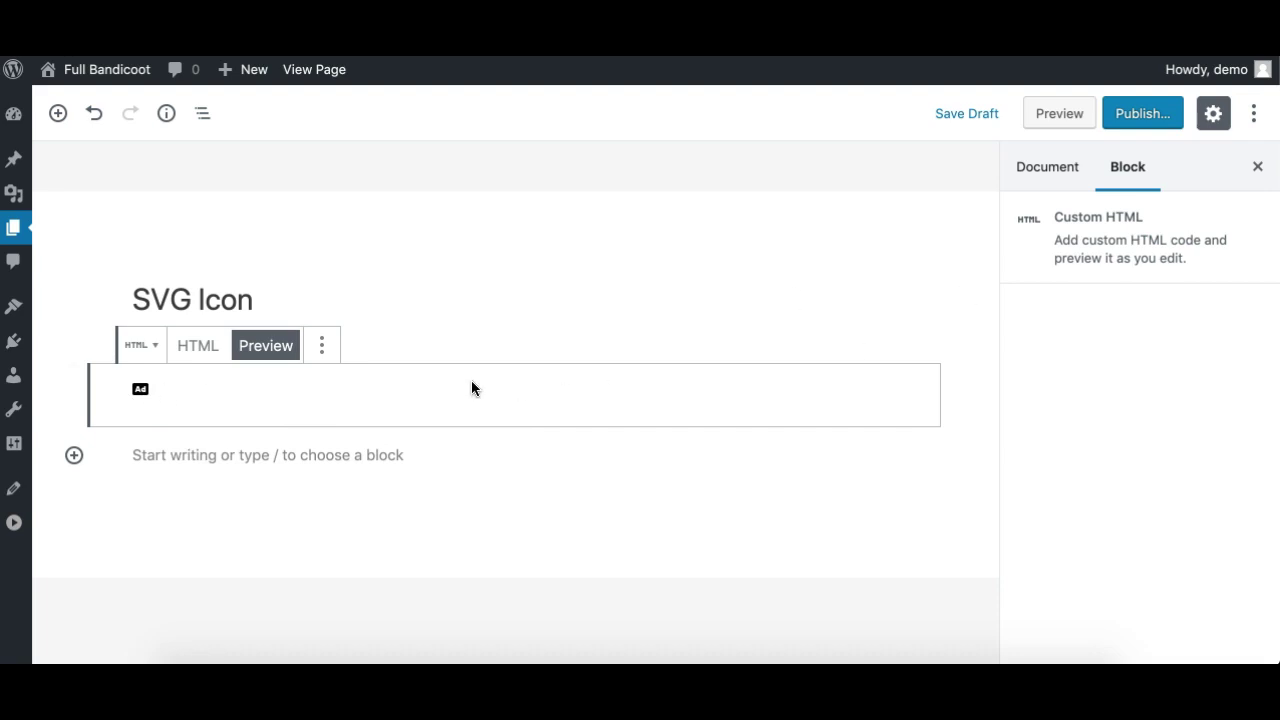
pyautogui.click(321, 350)
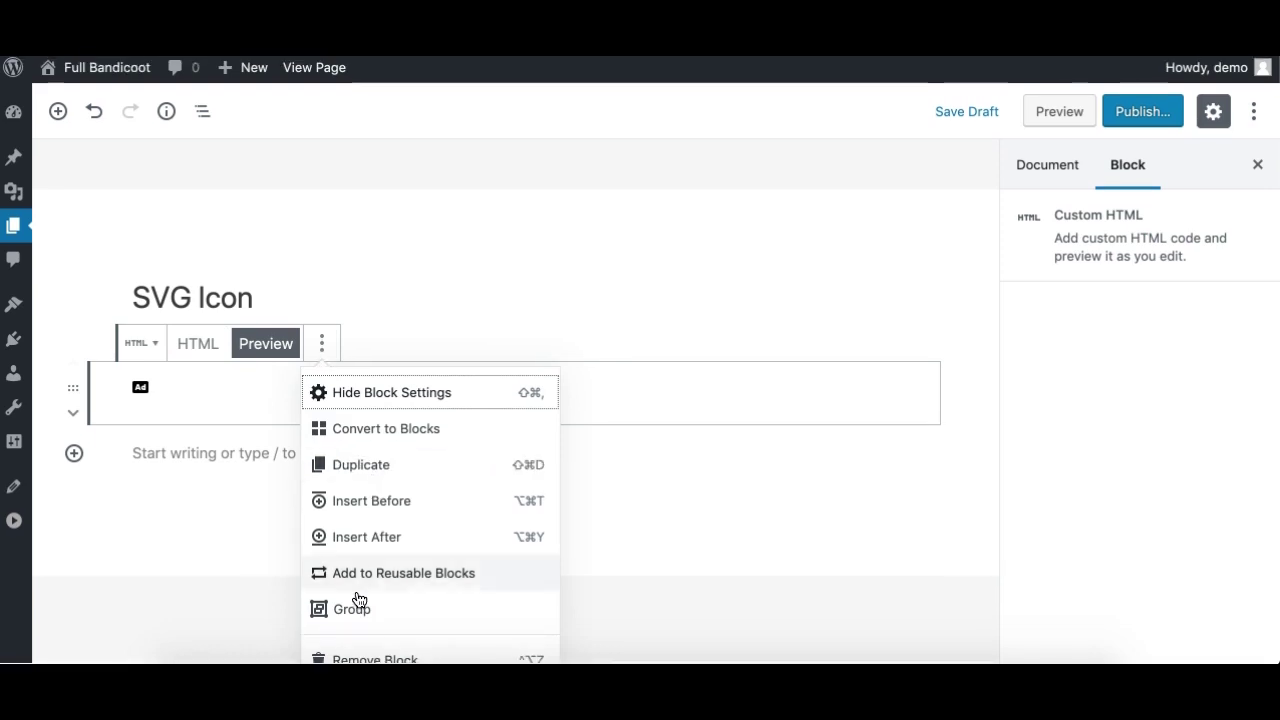
pyautogui.click(345, 660)
pyautogui.click(268, 370)
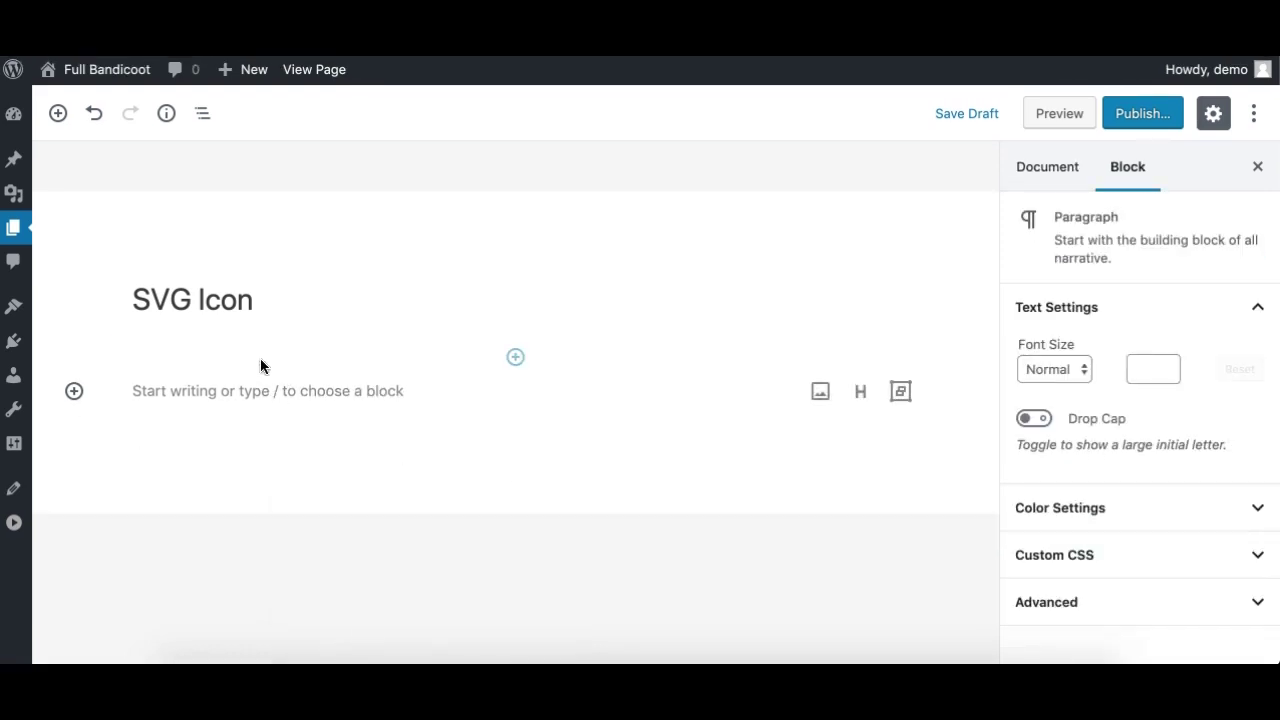
pyautogui.click(233, 395)
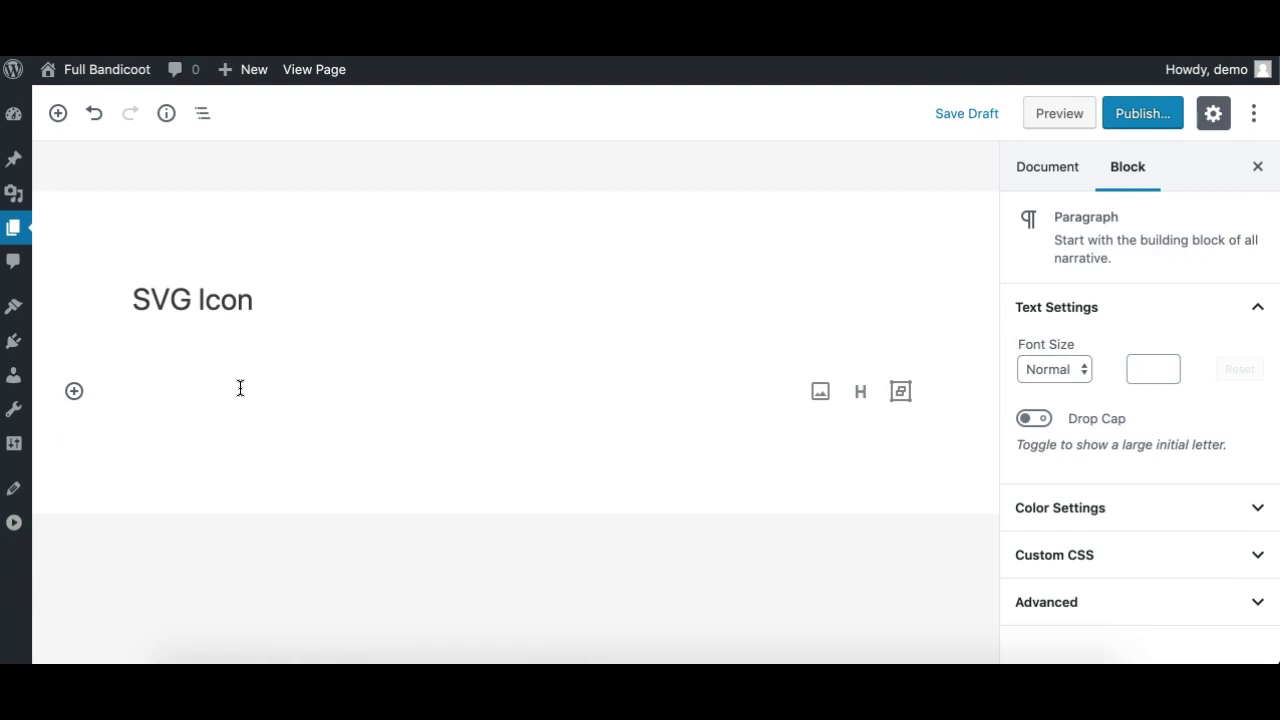
# Recopy the fa-solid:ad SVG code from Iconify's SVG code box
pyautogui.click(1041, 473)
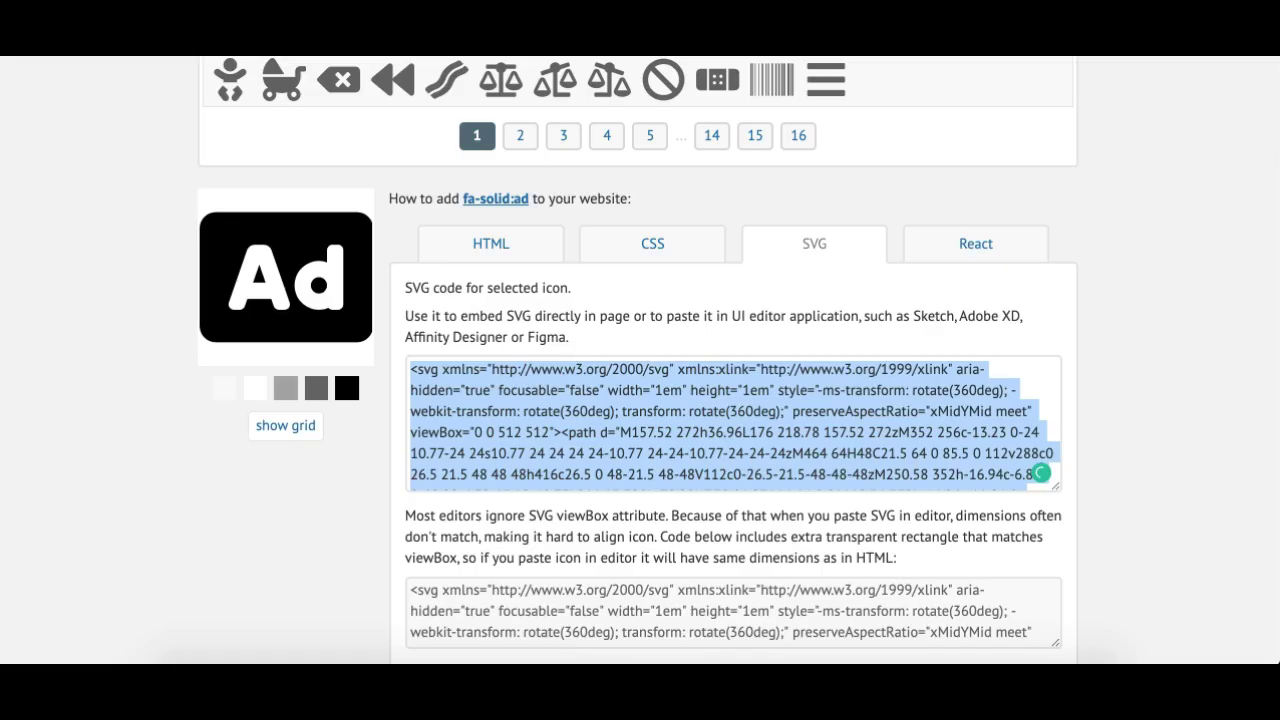
pyautogui.click(700, 410)
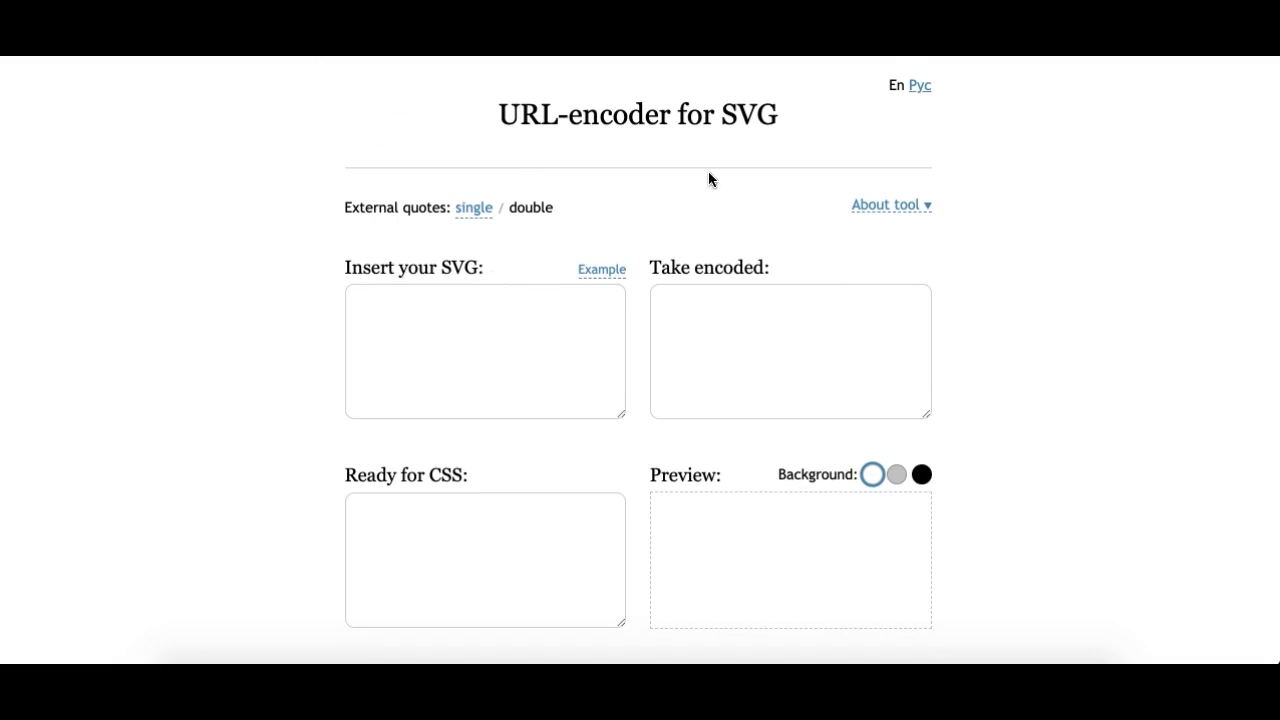
# Paste the Ad icon's SVG into the encoder's 'Insert your SVG' box
pyautogui.click(464, 340)
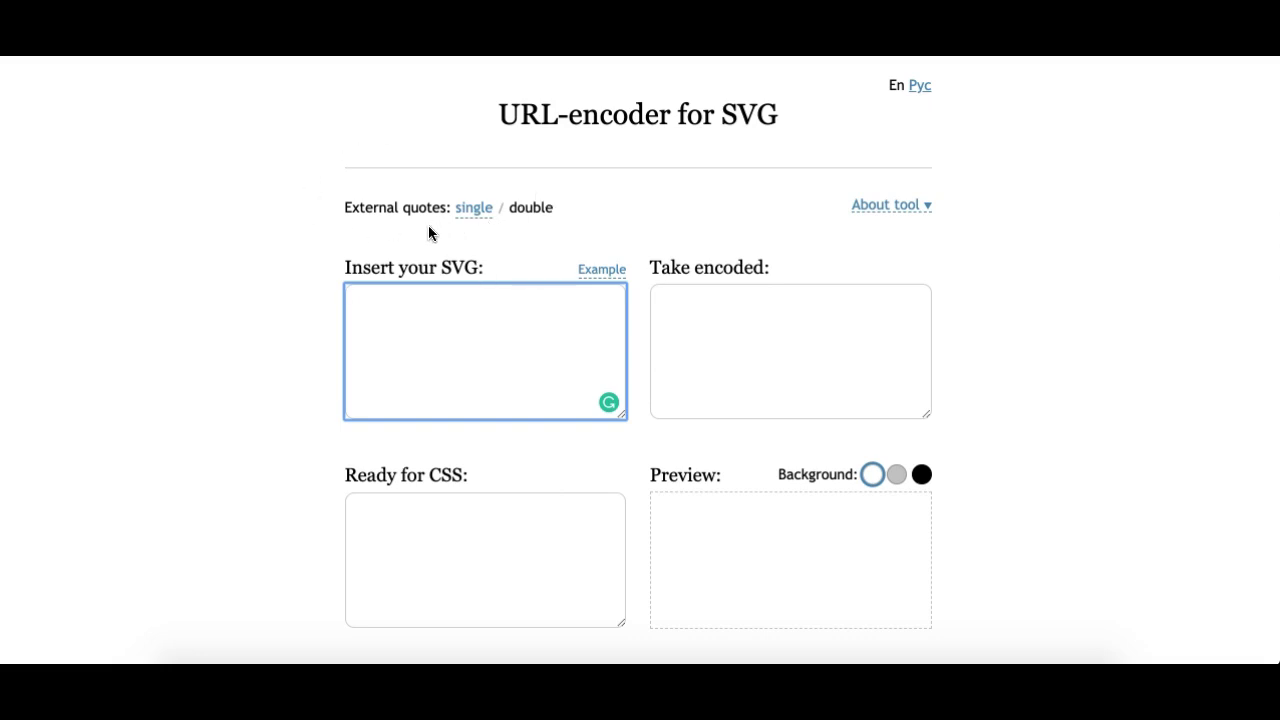
pyautogui.hotkey('ctrl', 'v')
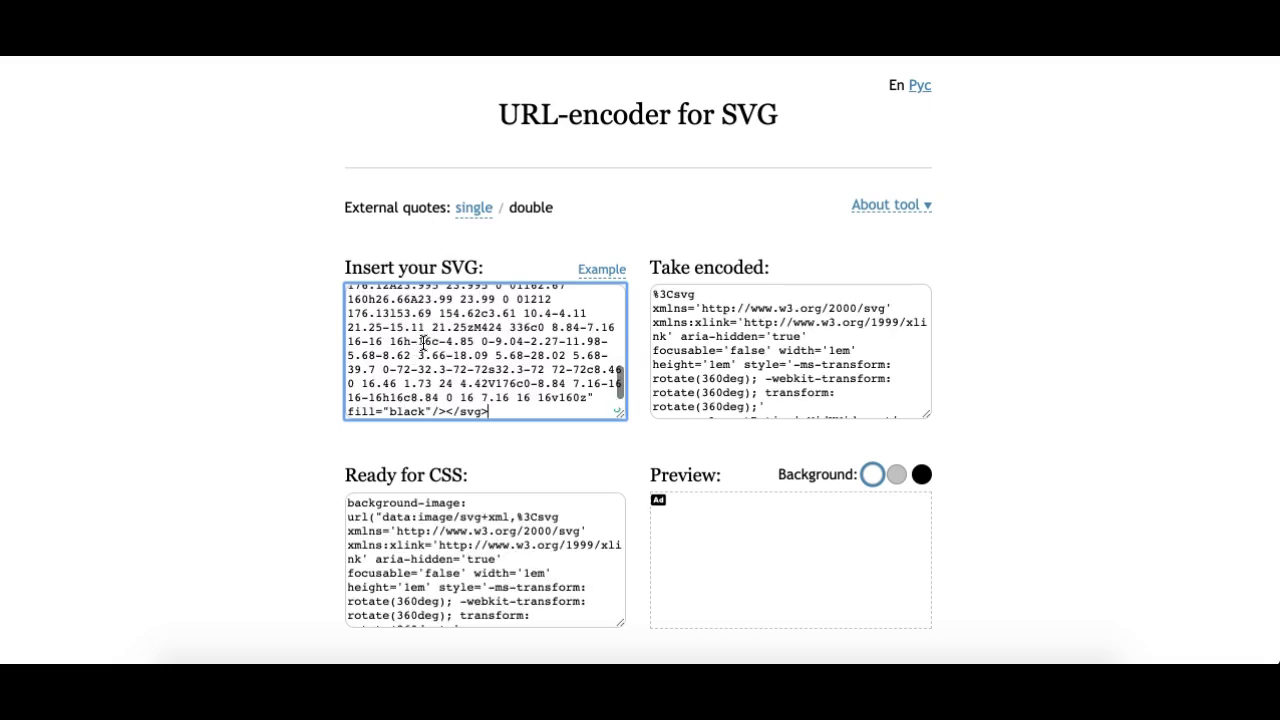
pyautogui.scroll(5, 380, 320)
pyautogui.scroll(2, 380, 322)
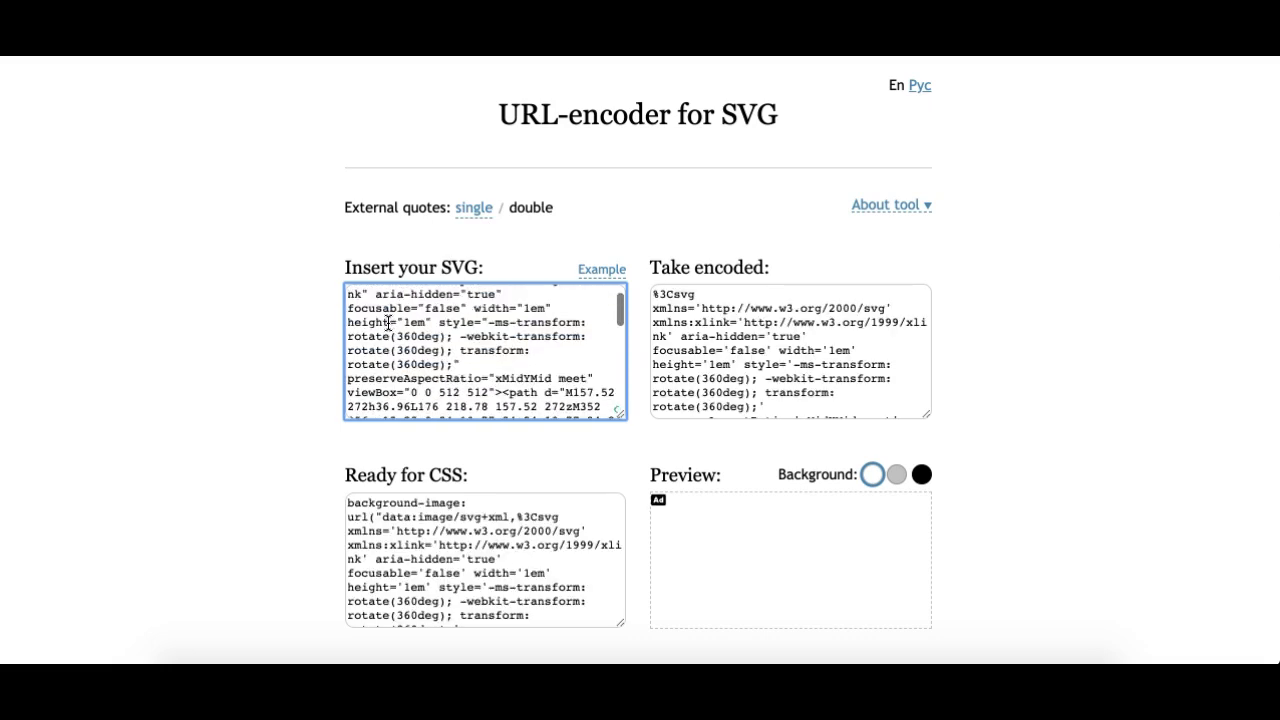
pyautogui.scroll(-2, 654, 451)
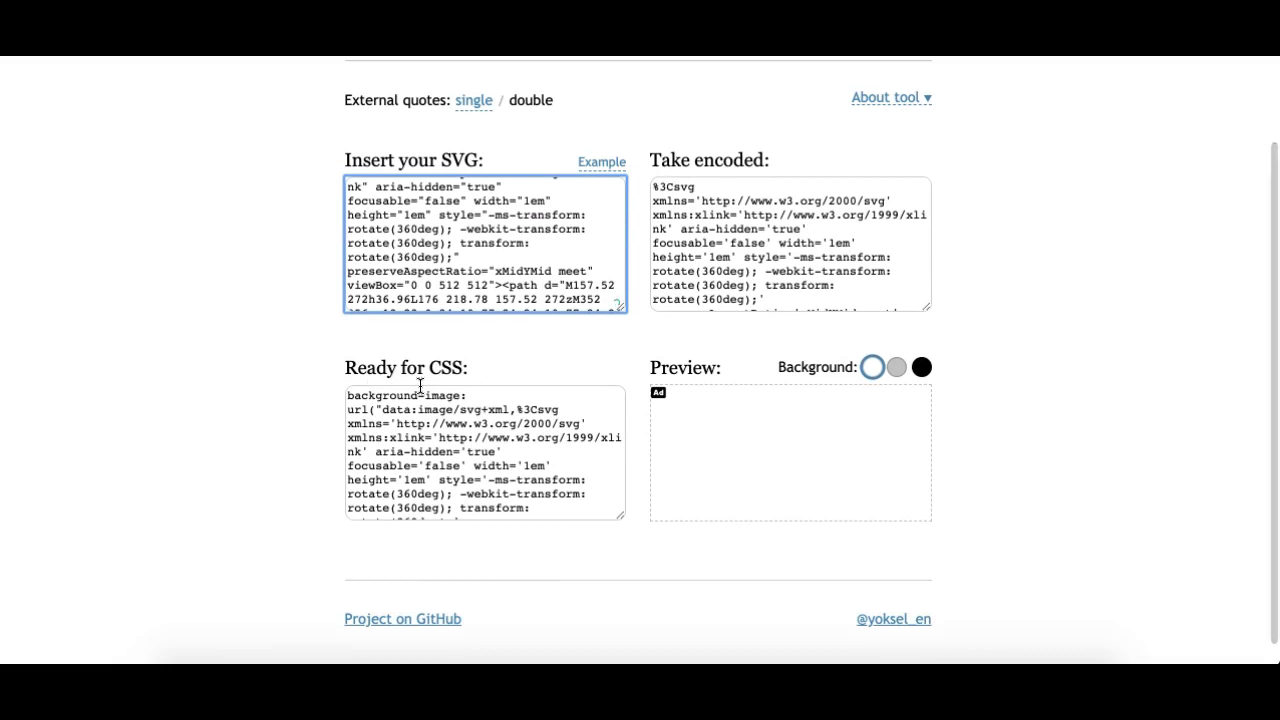
pyautogui.scroll(-1, 345, 440)
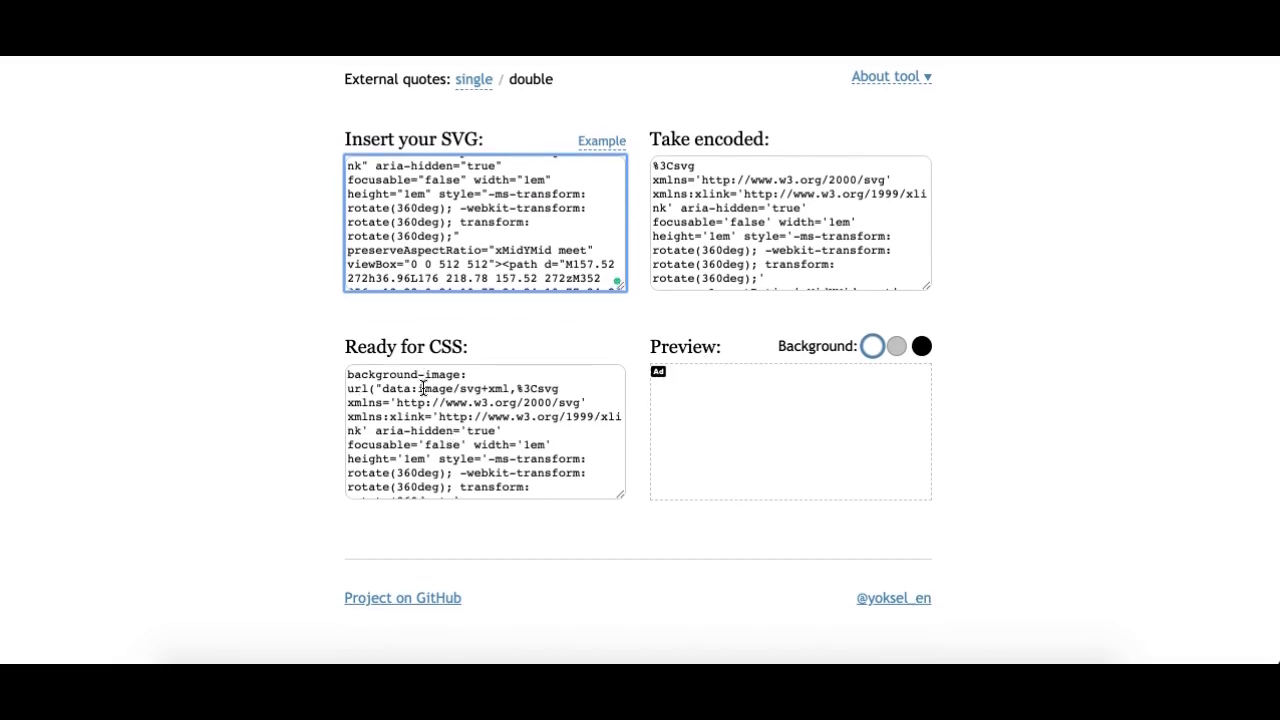
pyautogui.scroll(-1, 437, 444)
pyautogui.scroll(2, 437, 444)
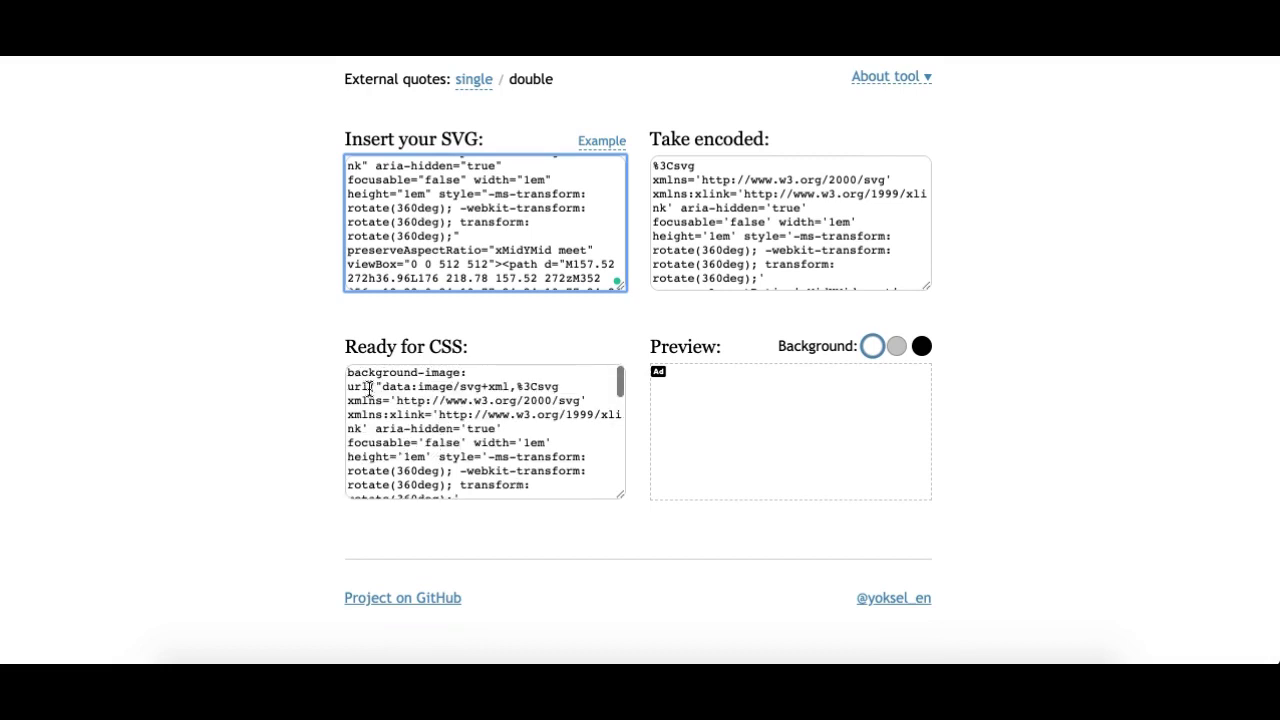
# Select the data:image URL in the 'Ready for CSS' output
pyautogui.moveTo(382, 391); pyautogui.dragTo(530, 487)
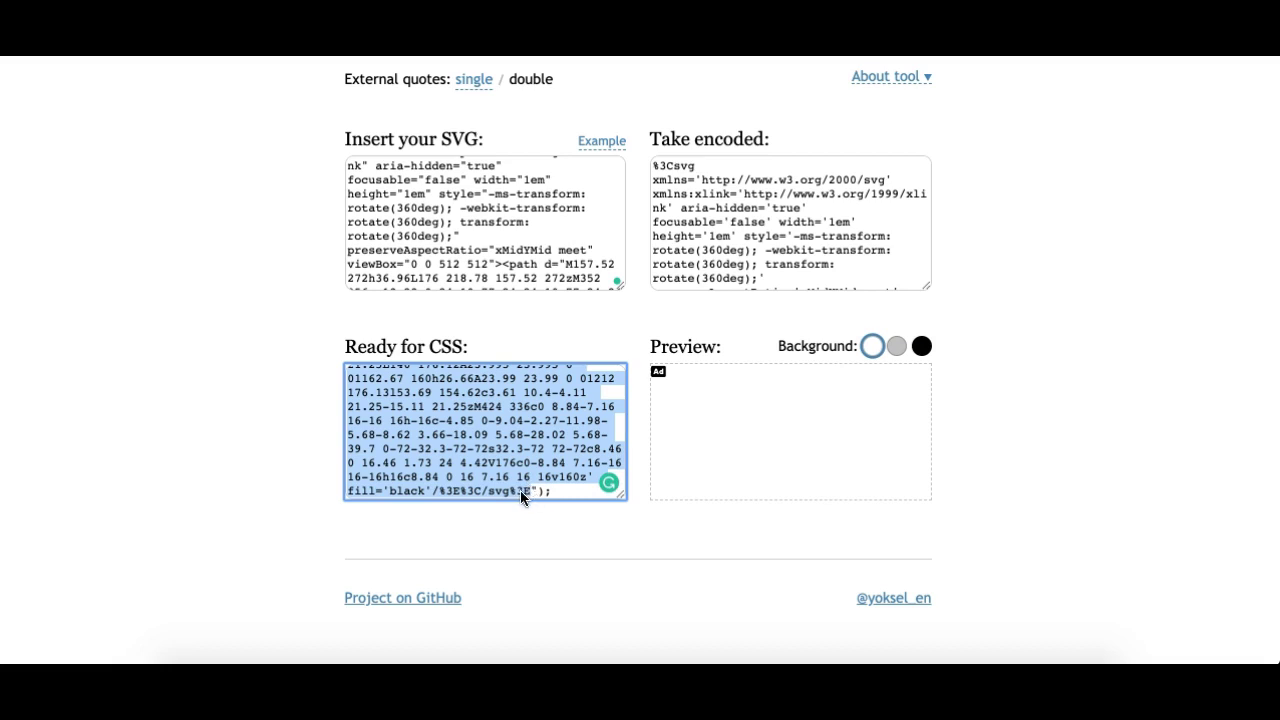
pyautogui.scroll(10, 540, 490)
pyautogui.scroll(-2, 446, 504)
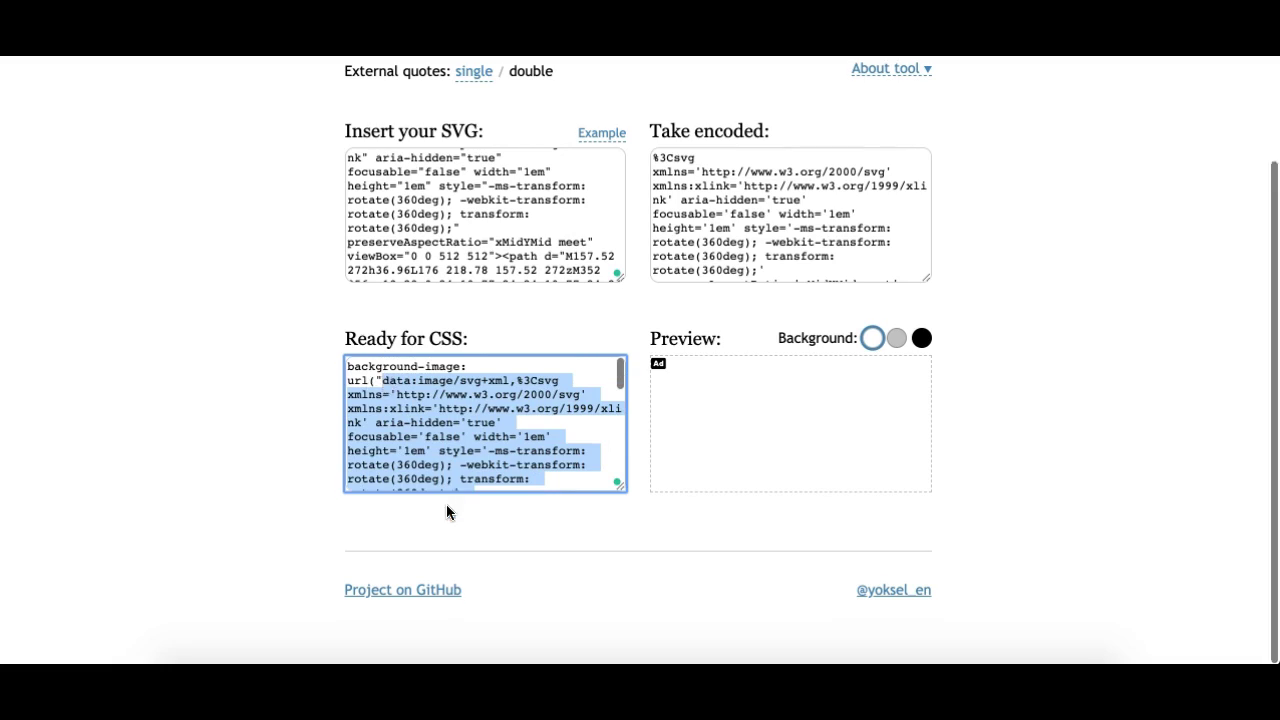
pyautogui.scroll(-10, 467, 406)
pyautogui.scroll(10, 467, 406)
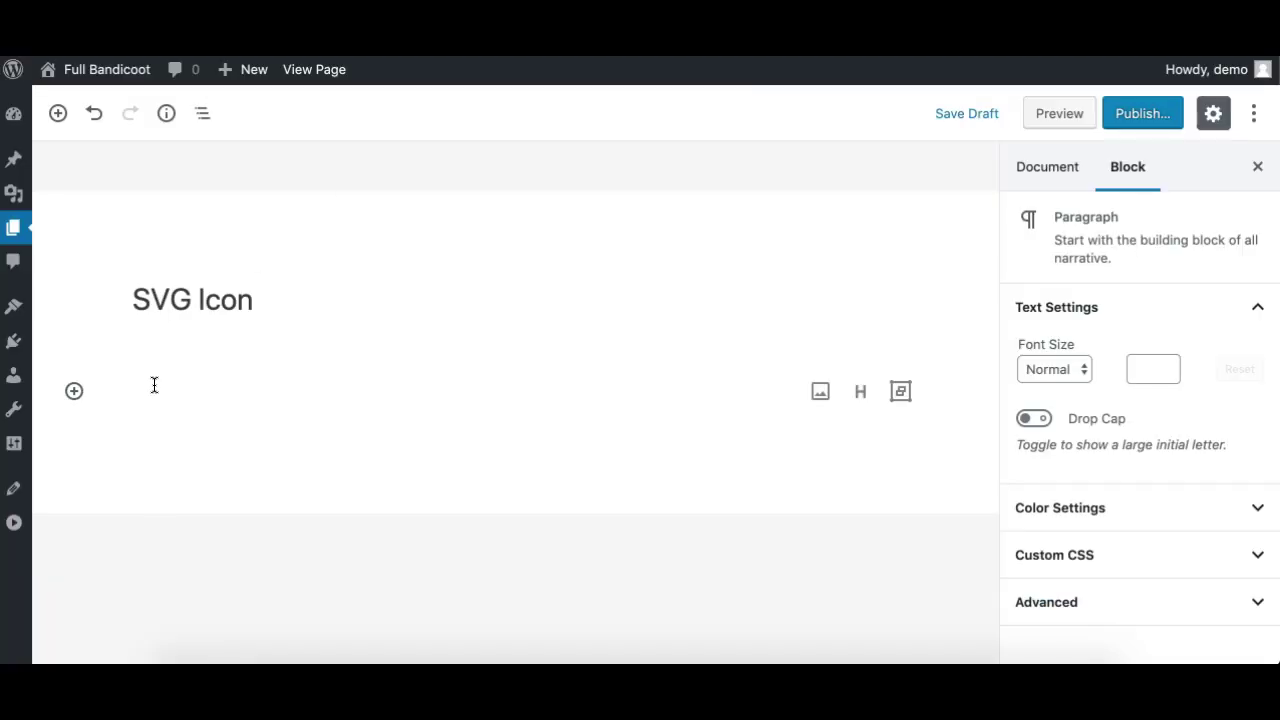
# Insert an Image block from URL using the pasted encoded SVG data URL
pyautogui.write('/imag')
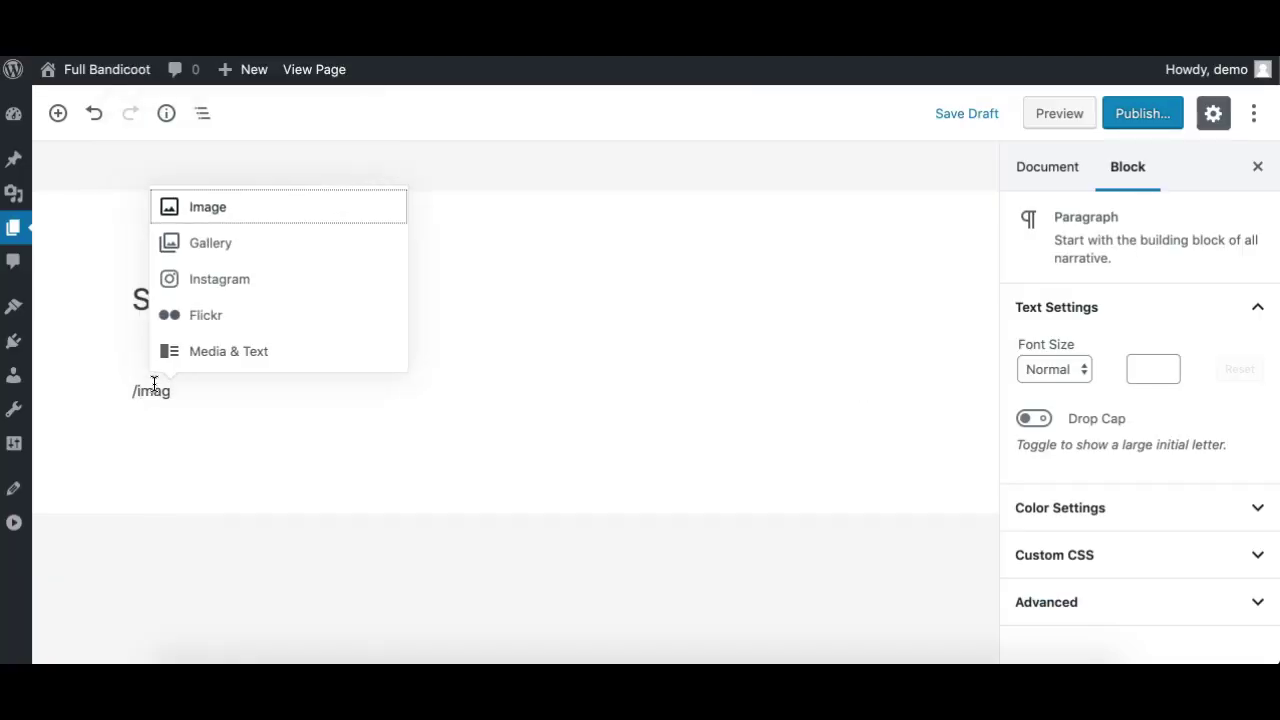
pyautogui.click(186, 219)
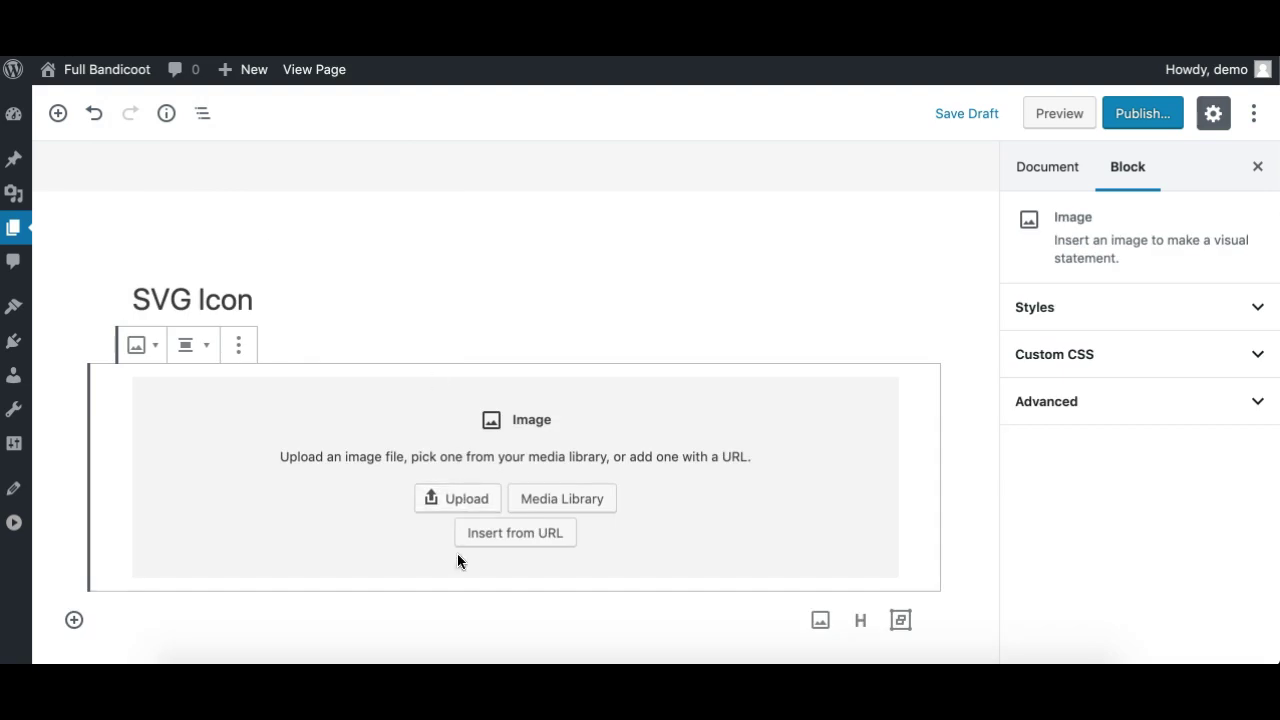
pyautogui.click(519, 542)
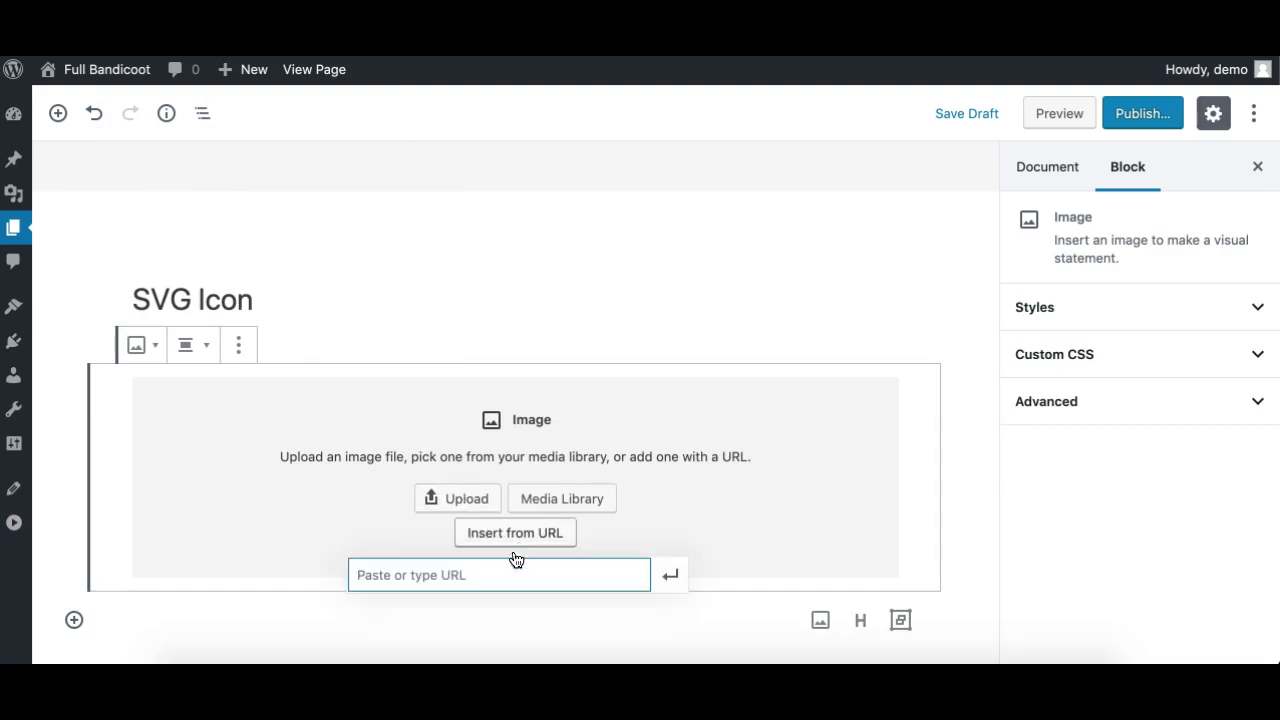
pyautogui.hotkey('ctrl', 'v')
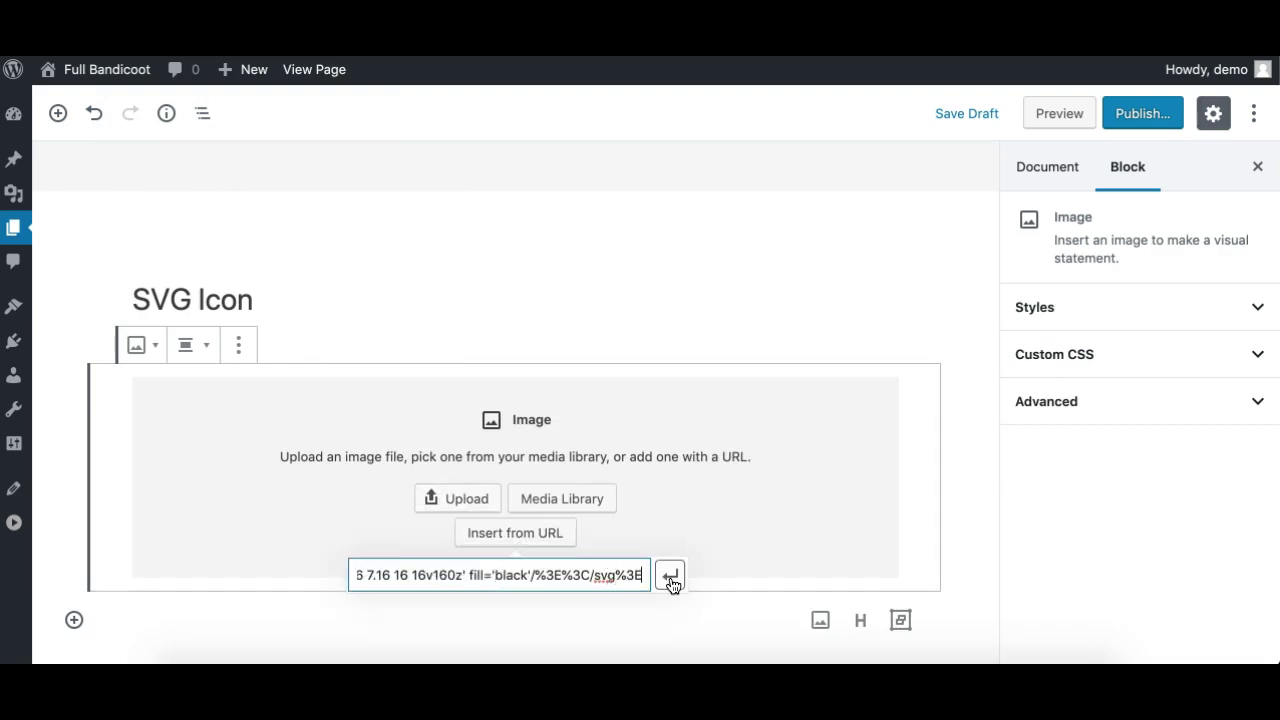
pyautogui.click(672, 585)
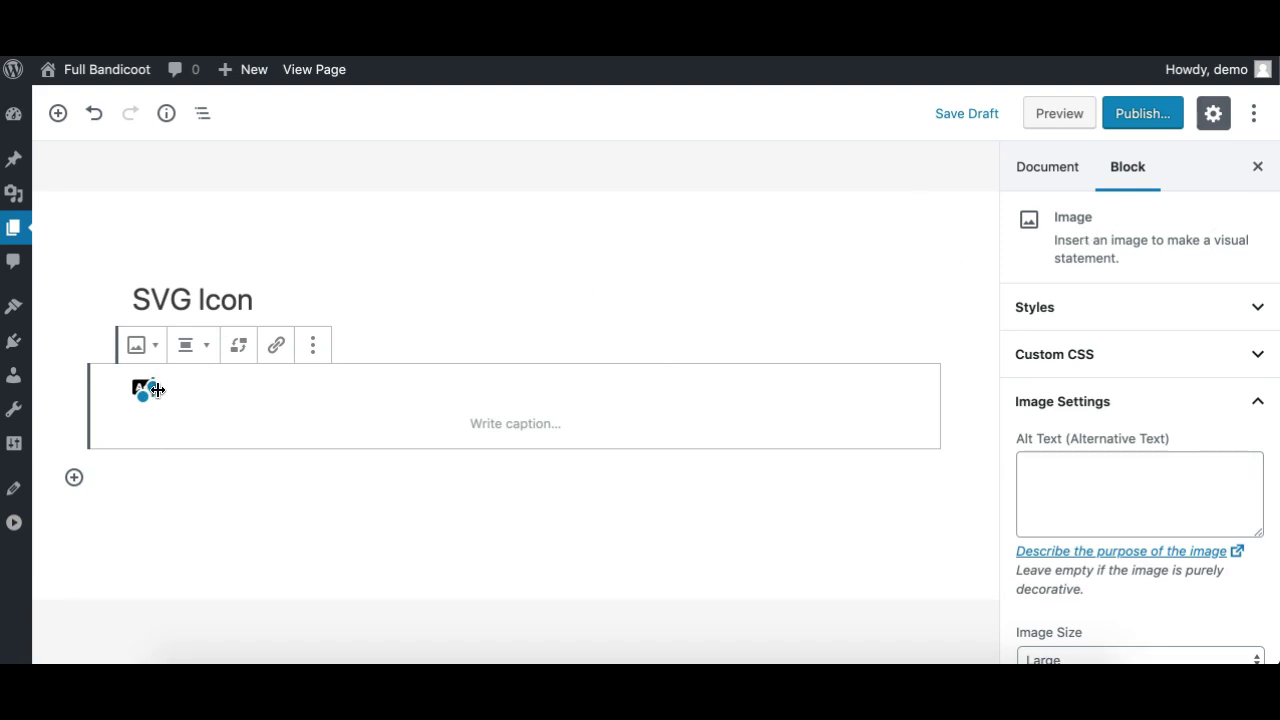
pyautogui.moveTo(157, 390); pyautogui.dragTo(250, 480)
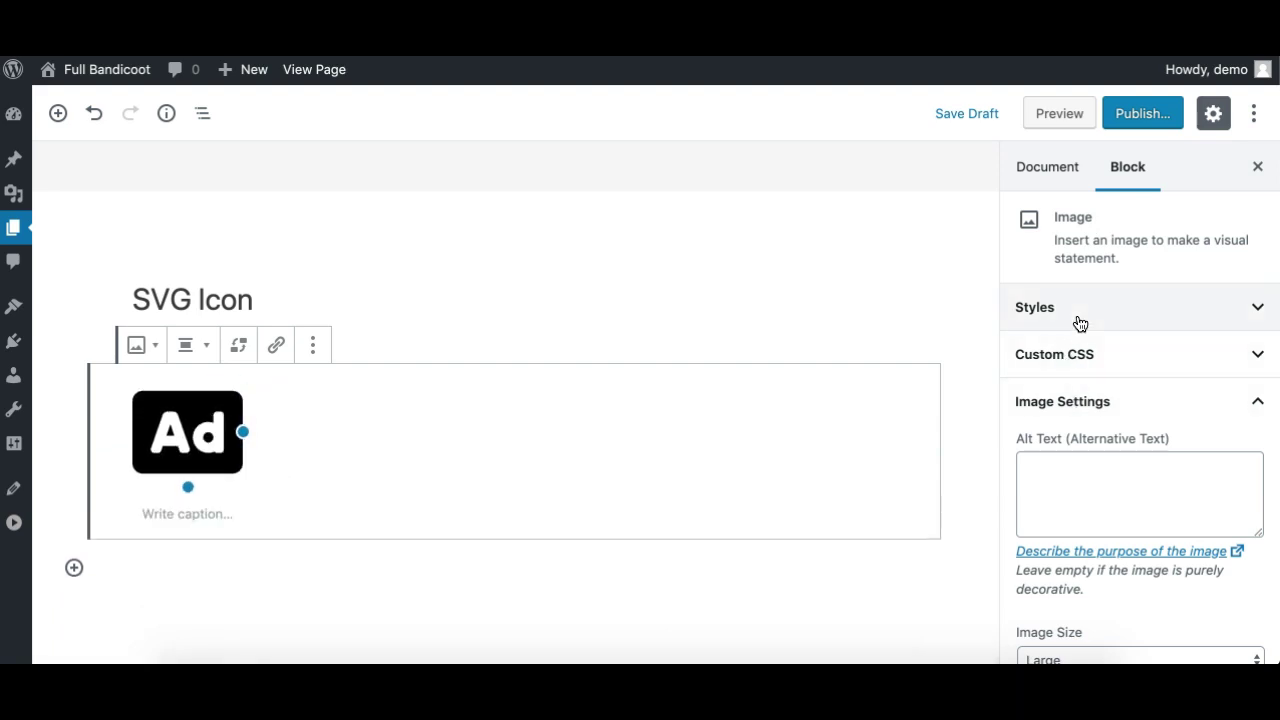
pyautogui.click(1080, 322)
pyautogui.click(1183, 391)
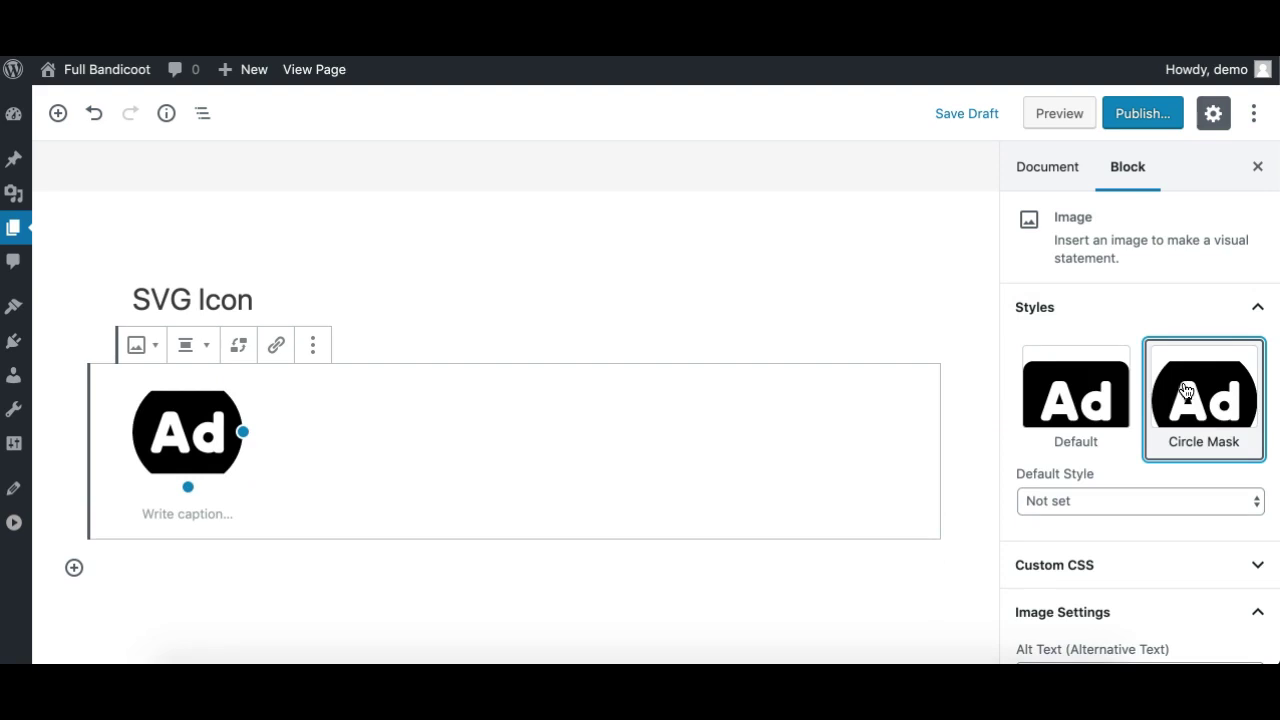
pyautogui.click(1076, 410)
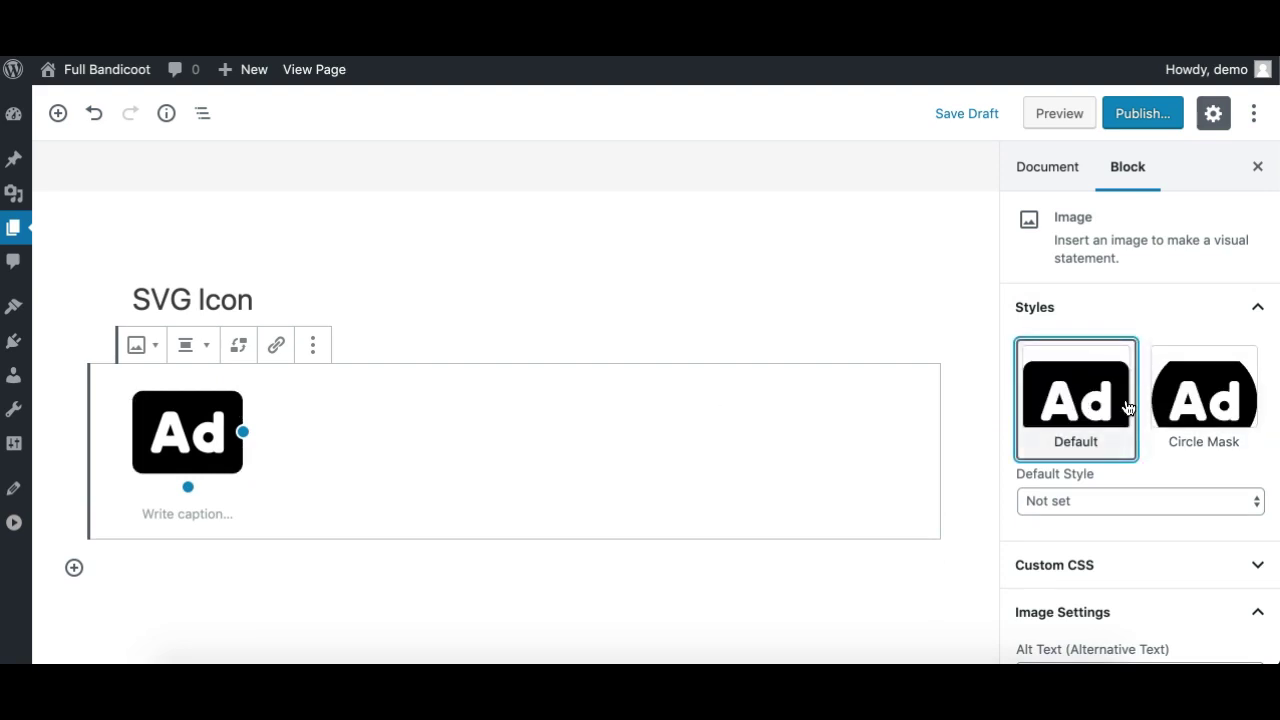
pyautogui.scroll(-5, 1091, 460)
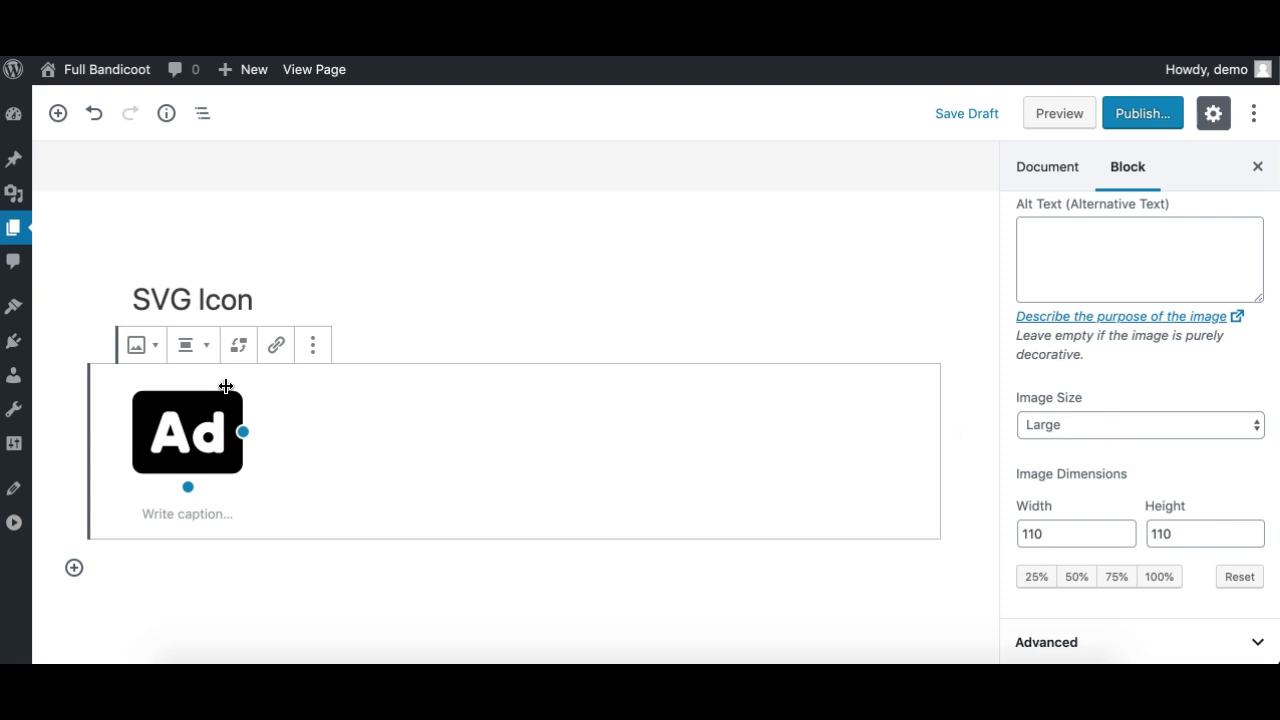
# Align the Ad image to center, then switch it to wide width
pyautogui.click(182, 350)
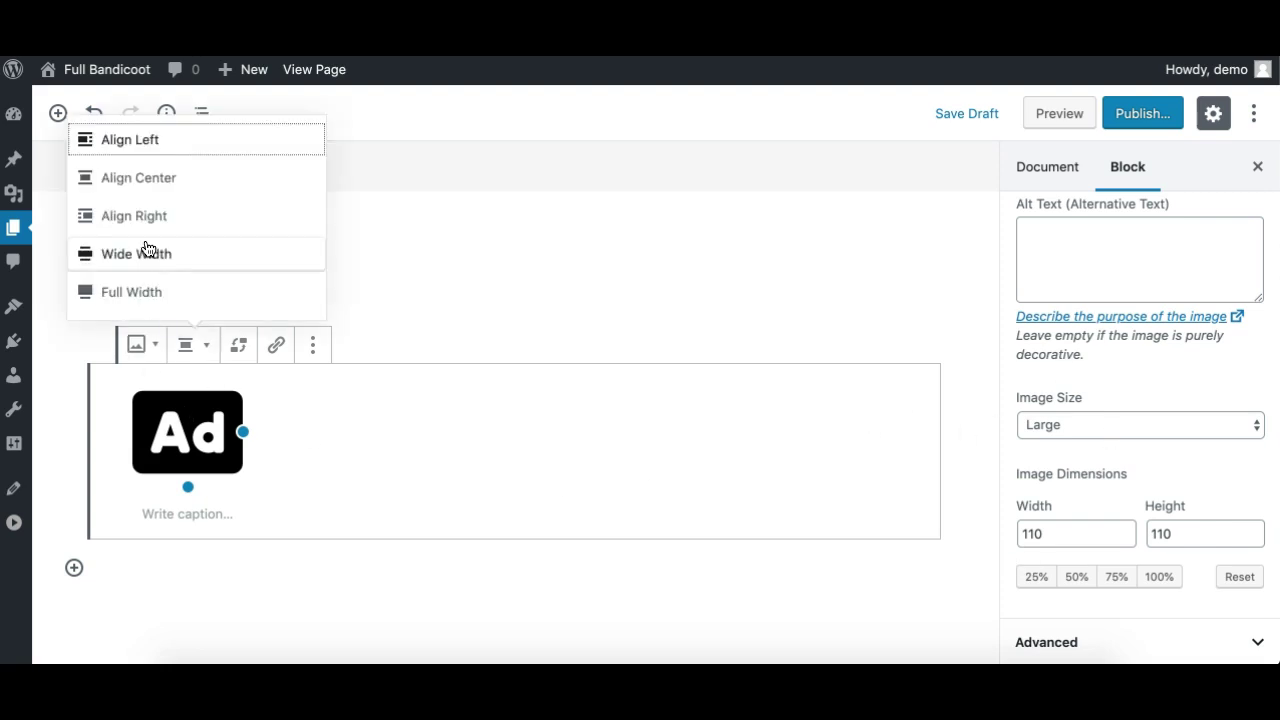
pyautogui.click(127, 180)
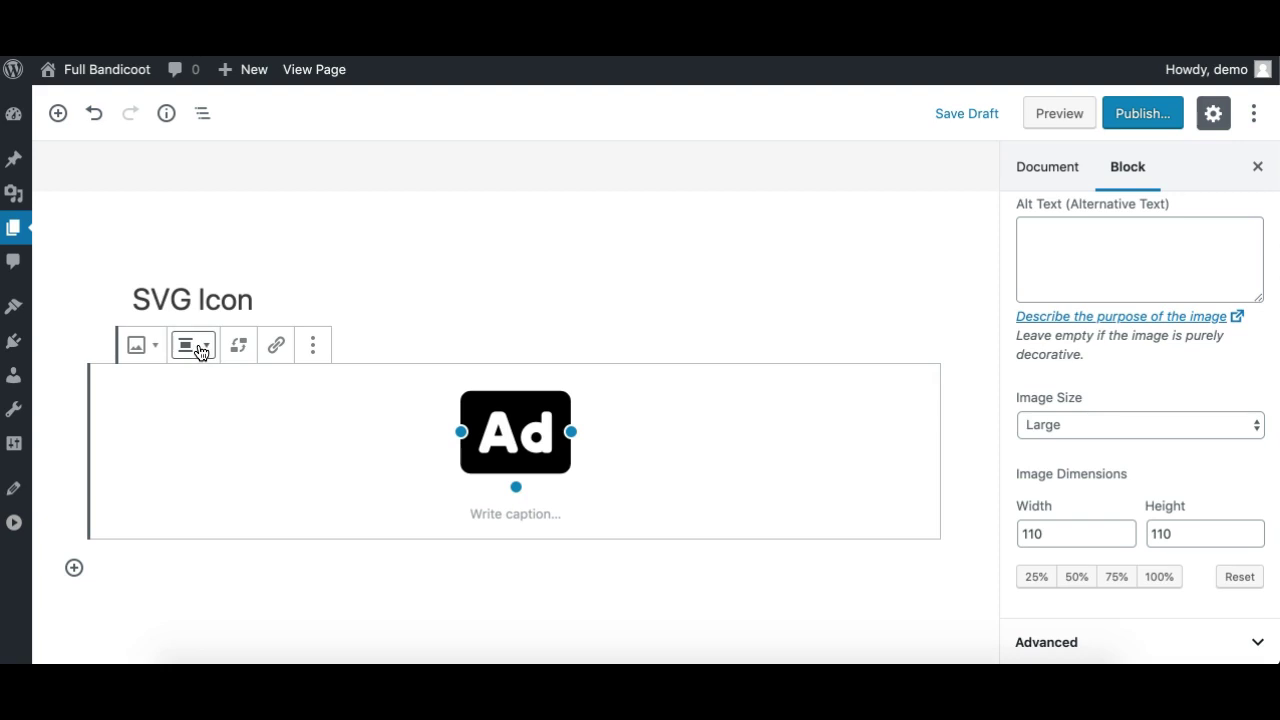
pyautogui.click(200, 350)
pyautogui.click(141, 262)
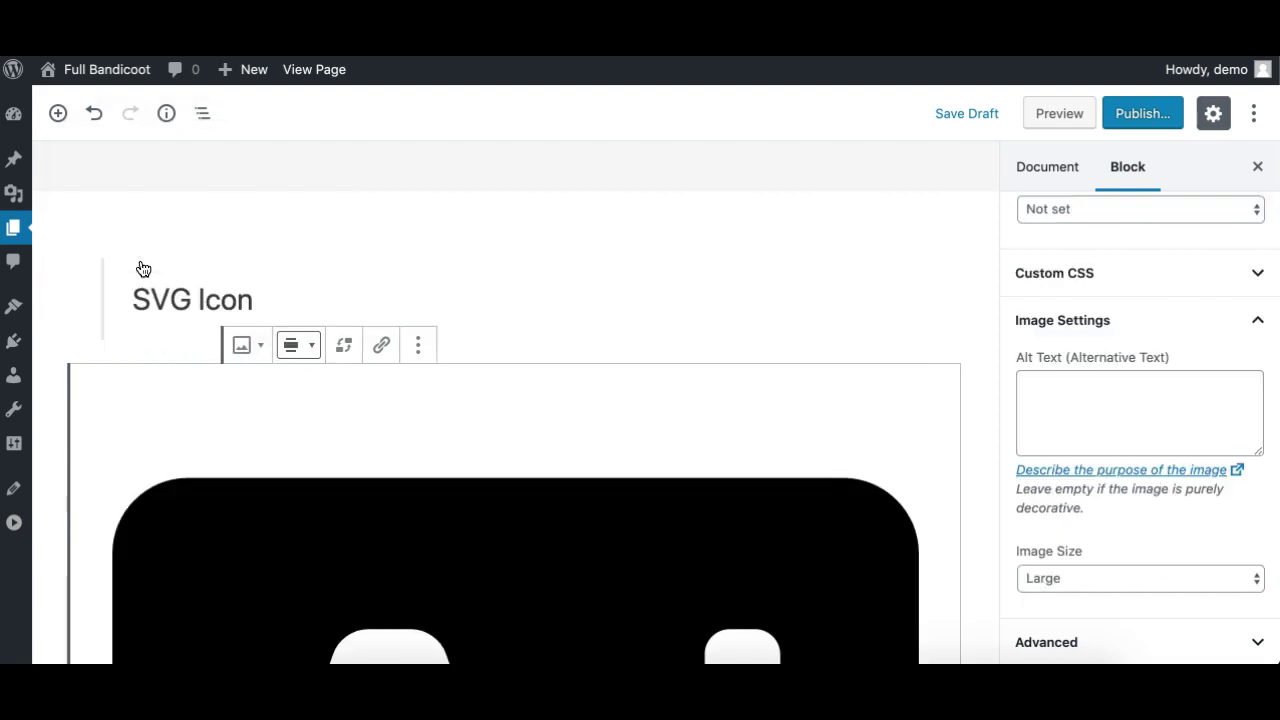
pyautogui.scroll(-4, 393, 537)
pyautogui.scroll(2, 368, 405)
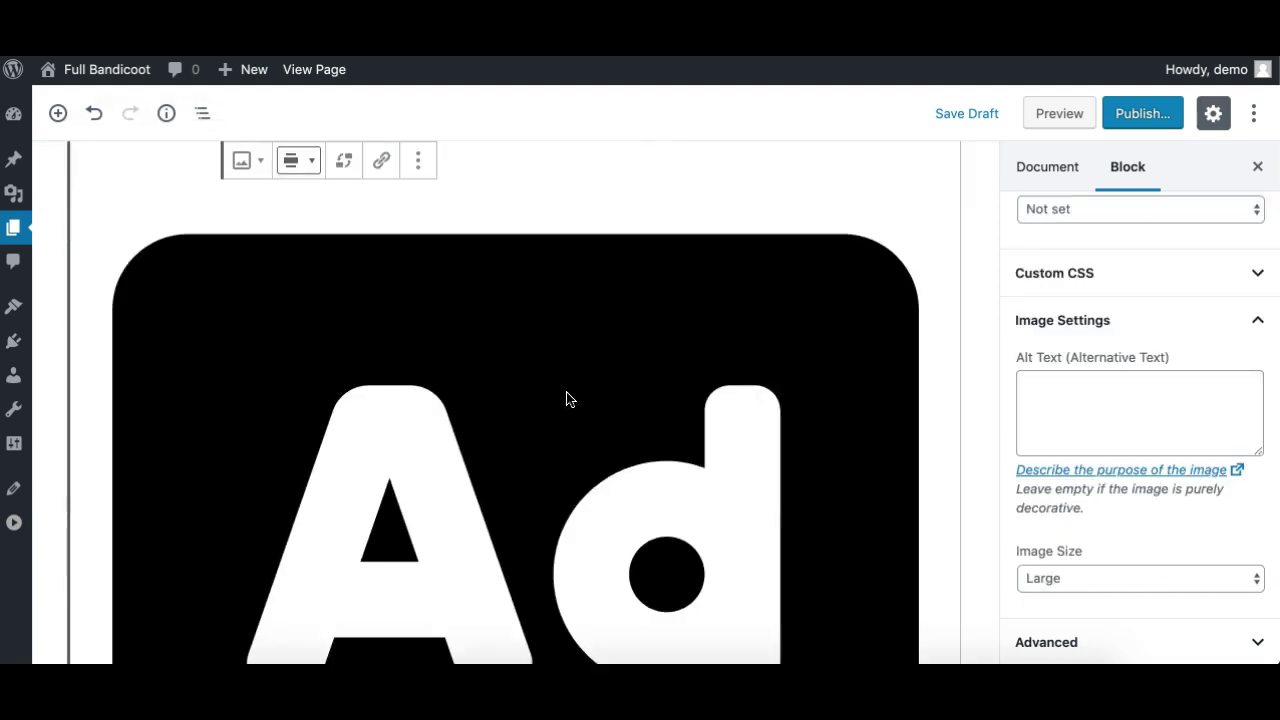
pyautogui.scroll(-4, 428, 457)
pyautogui.scroll(2, 428, 457)
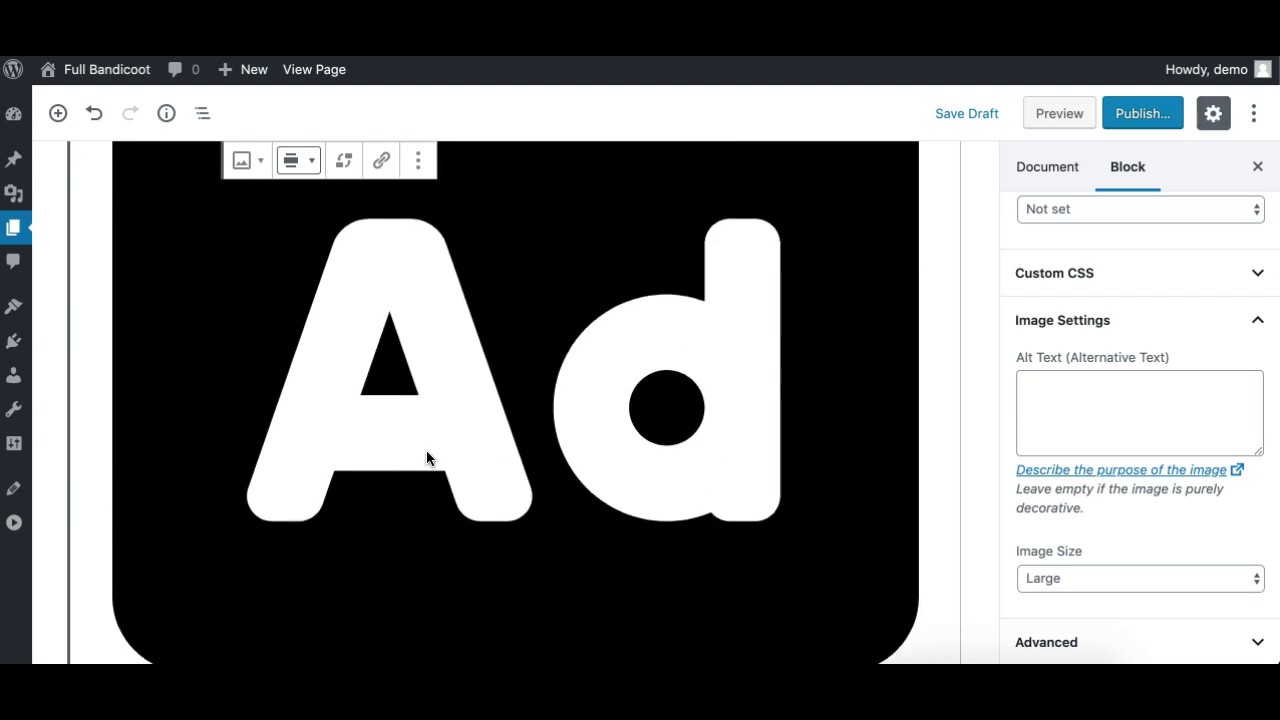
# Re-centre the icon and resize it to 109 × 109 pixels
pyautogui.click(301, 173)
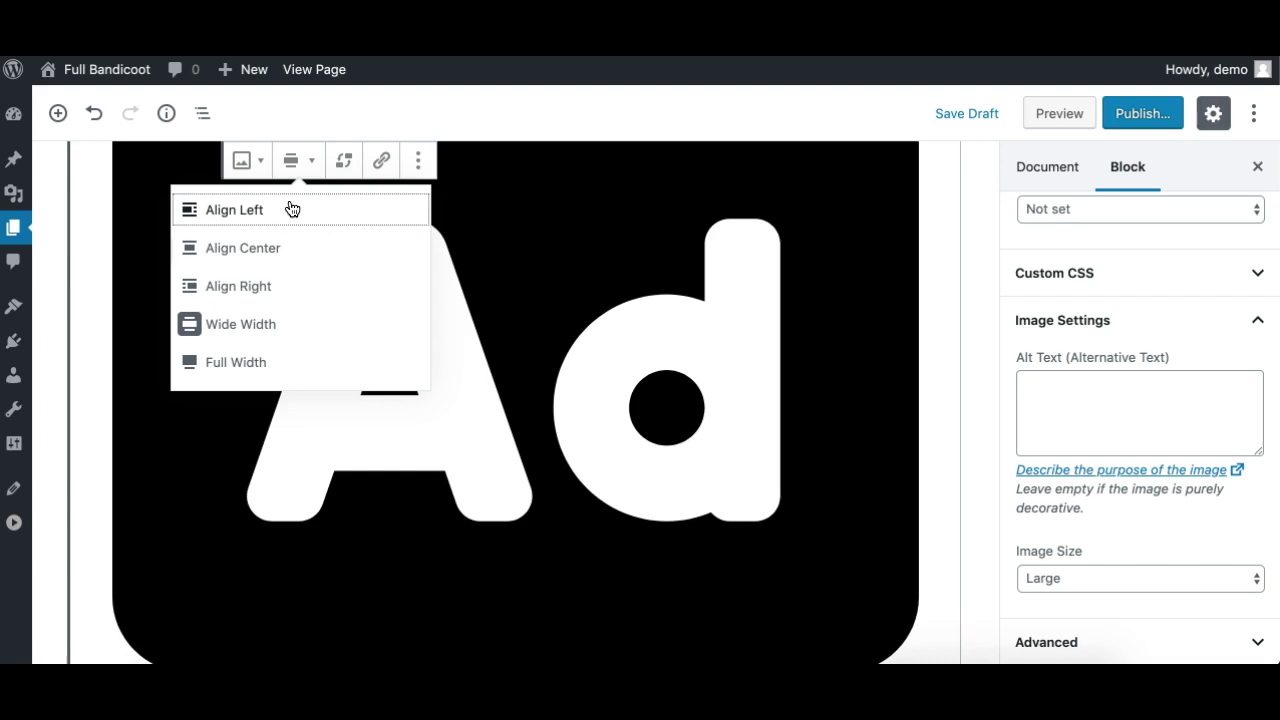
pyautogui.click(250, 252)
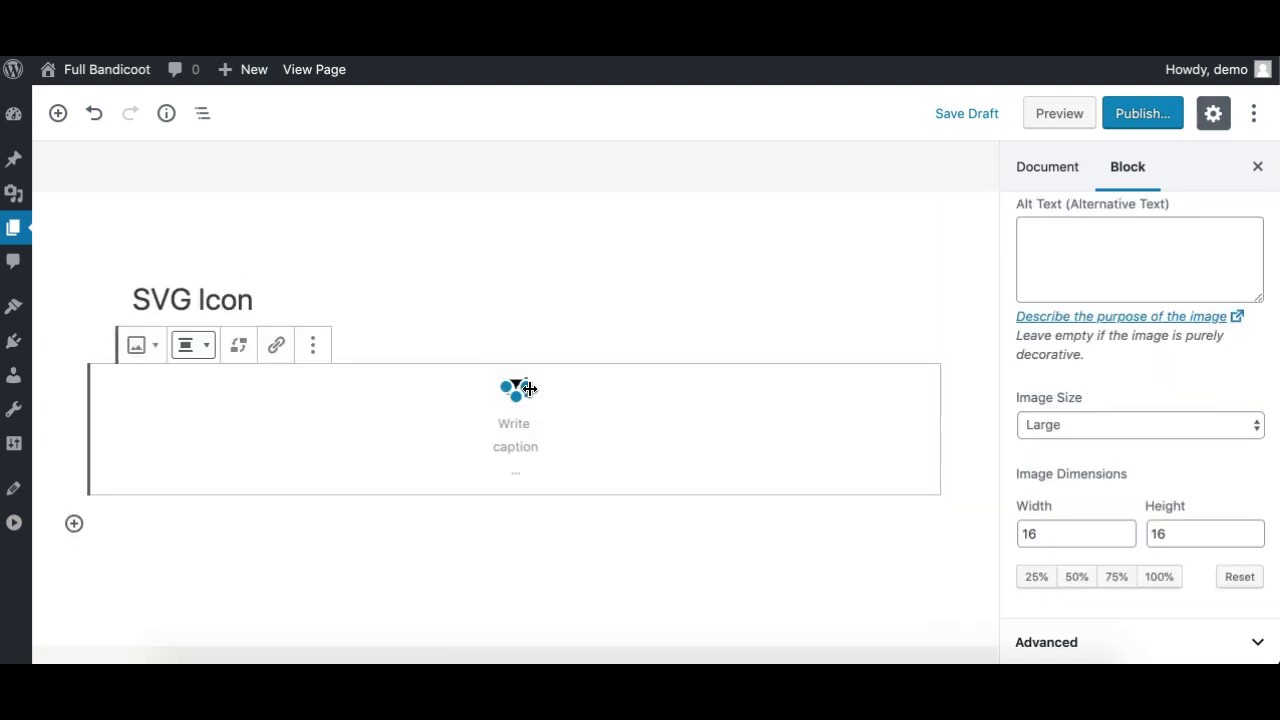
pyautogui.moveTo(526, 387); pyautogui.dragTo(718, 391)
pyautogui.scroll(-1, 682, 435)
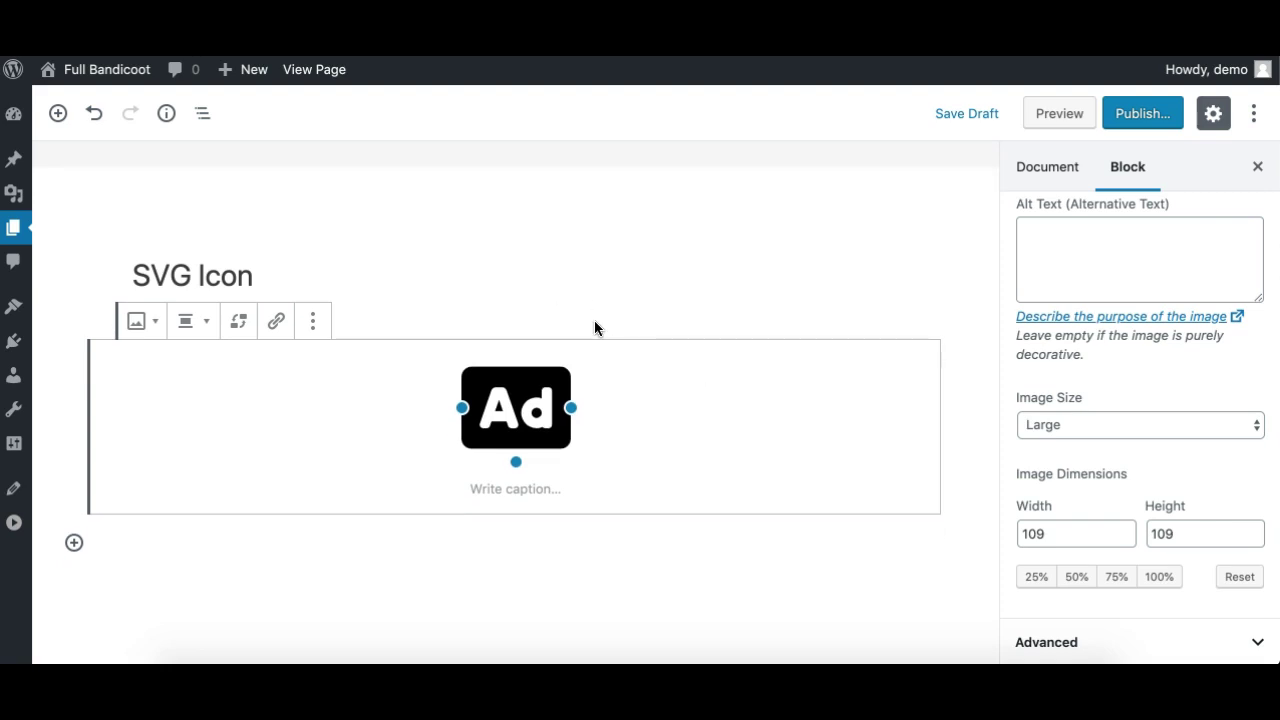
pyautogui.click(690, 280)
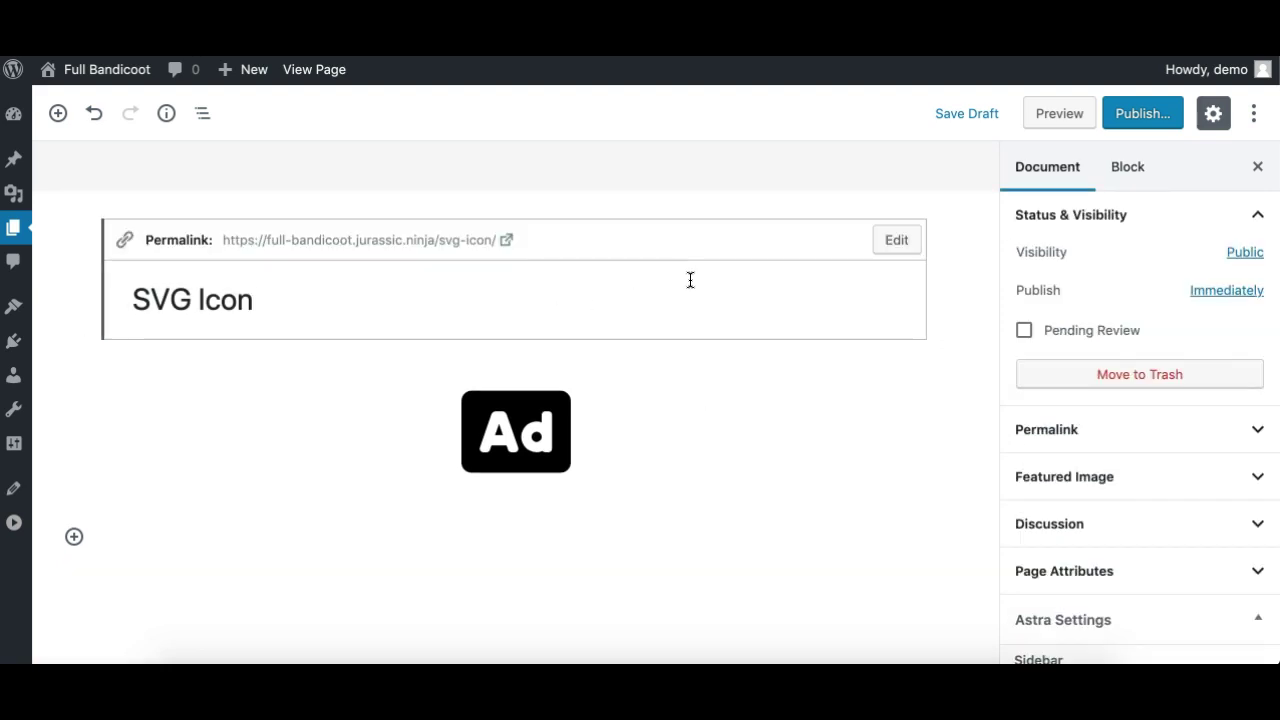
pyautogui.click(707, 452)
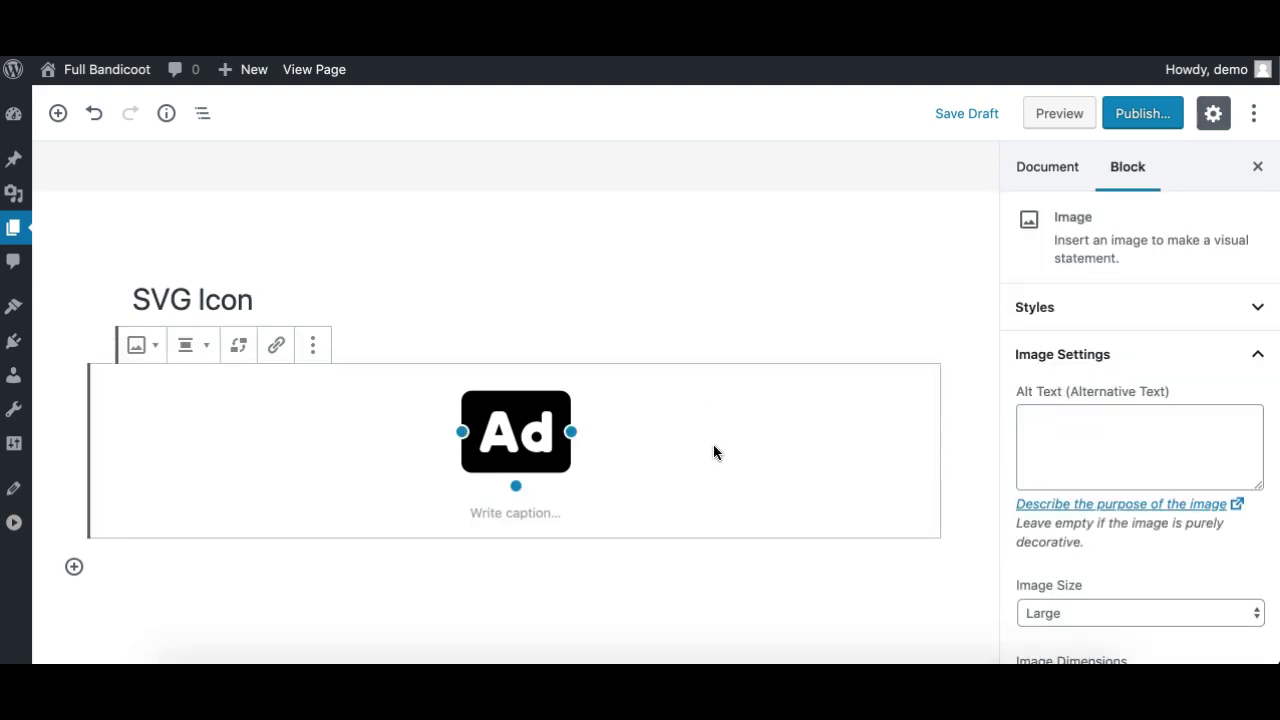
pyautogui.scroll(-1, 713, 453)
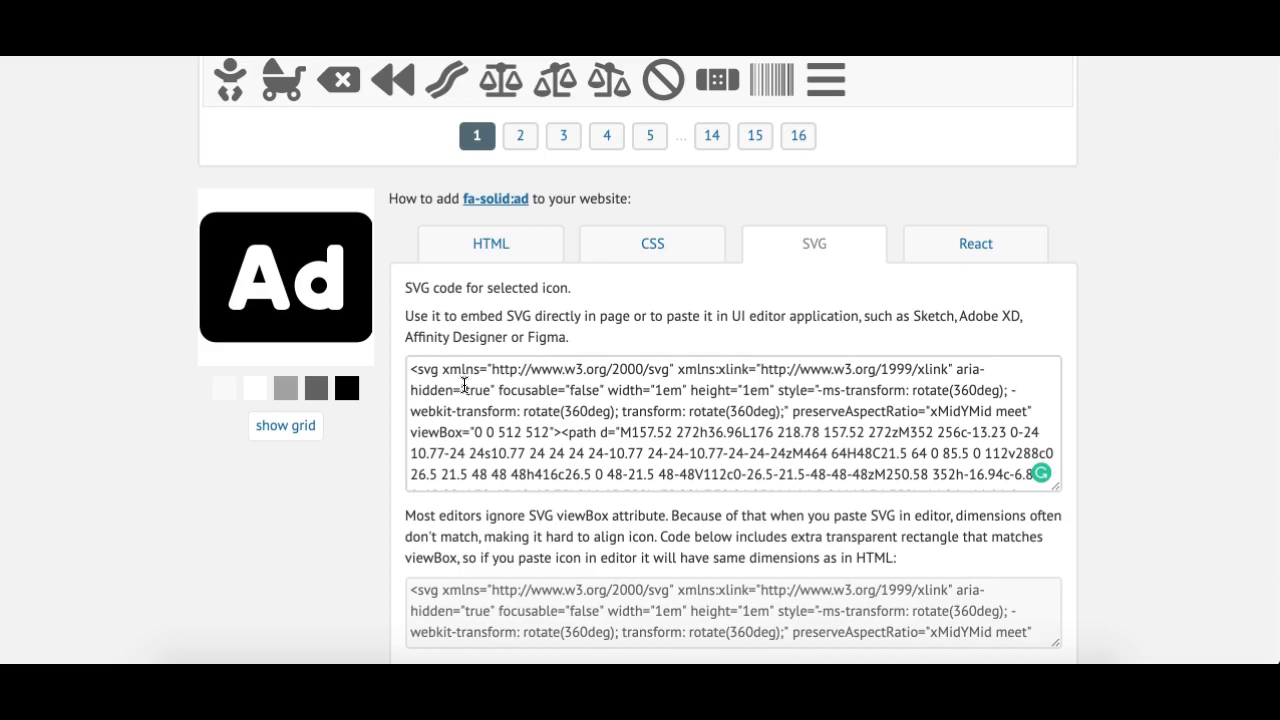
# Scroll the Iconify fa-solid:ad page past the Font Awesome 5 Solid grid to its SVG code panel
pyautogui.scroll(5, 571, 306)
pyautogui.scroll(1, 317, 209)
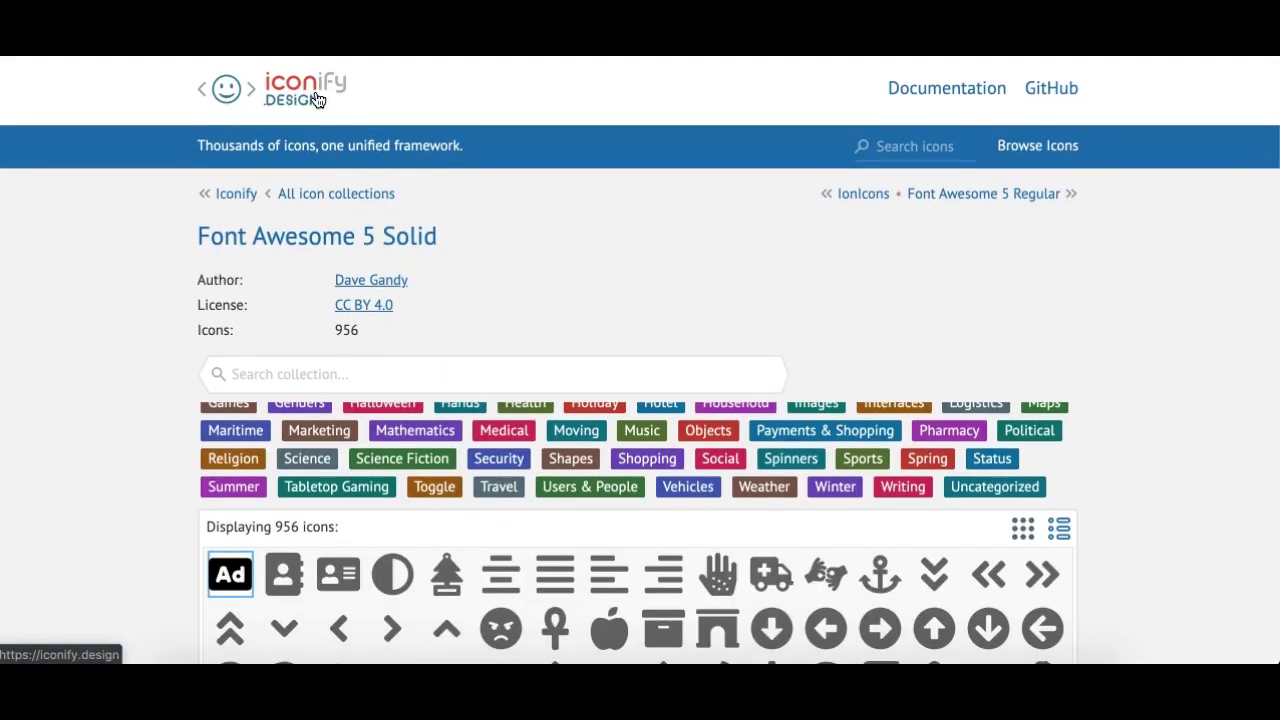
pyautogui.scroll(-6, 429, 440)
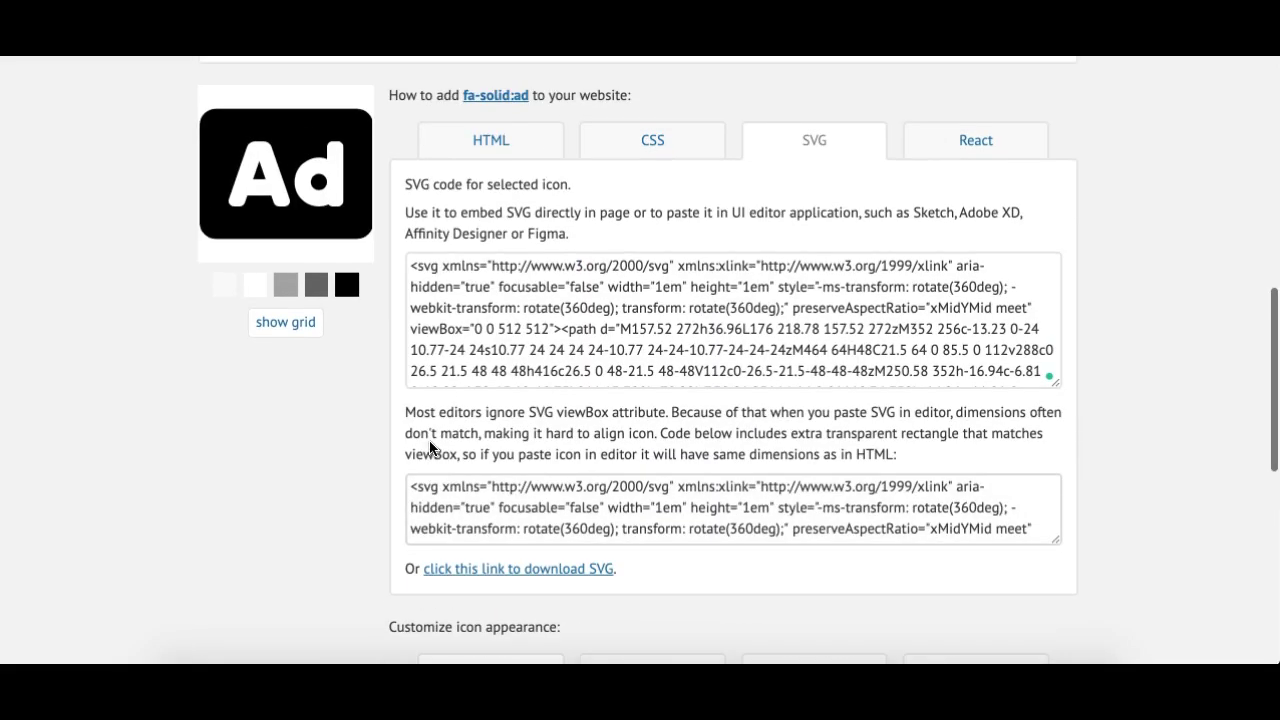
# Copy the Ad icon's SVG code into the encoder and select the whole 'Ready for CSS' data URL
pyautogui.click(415, 268)
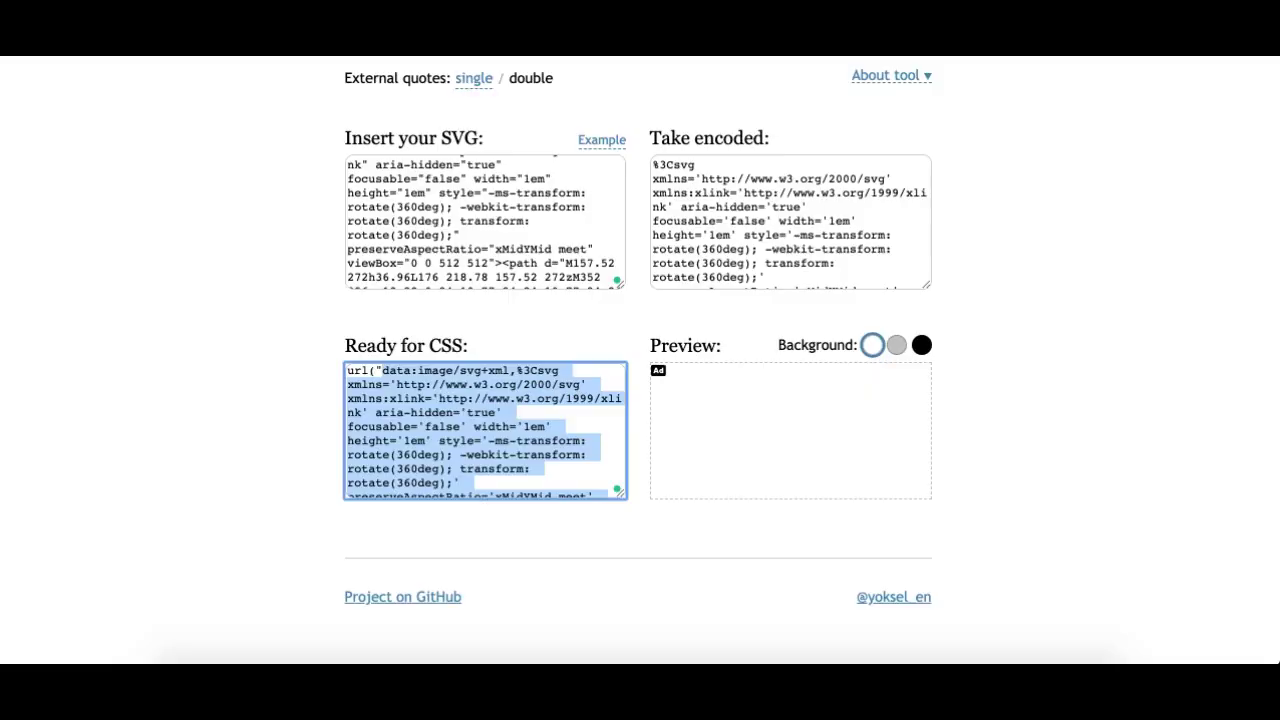
pyautogui.tripleClick(470, 247)
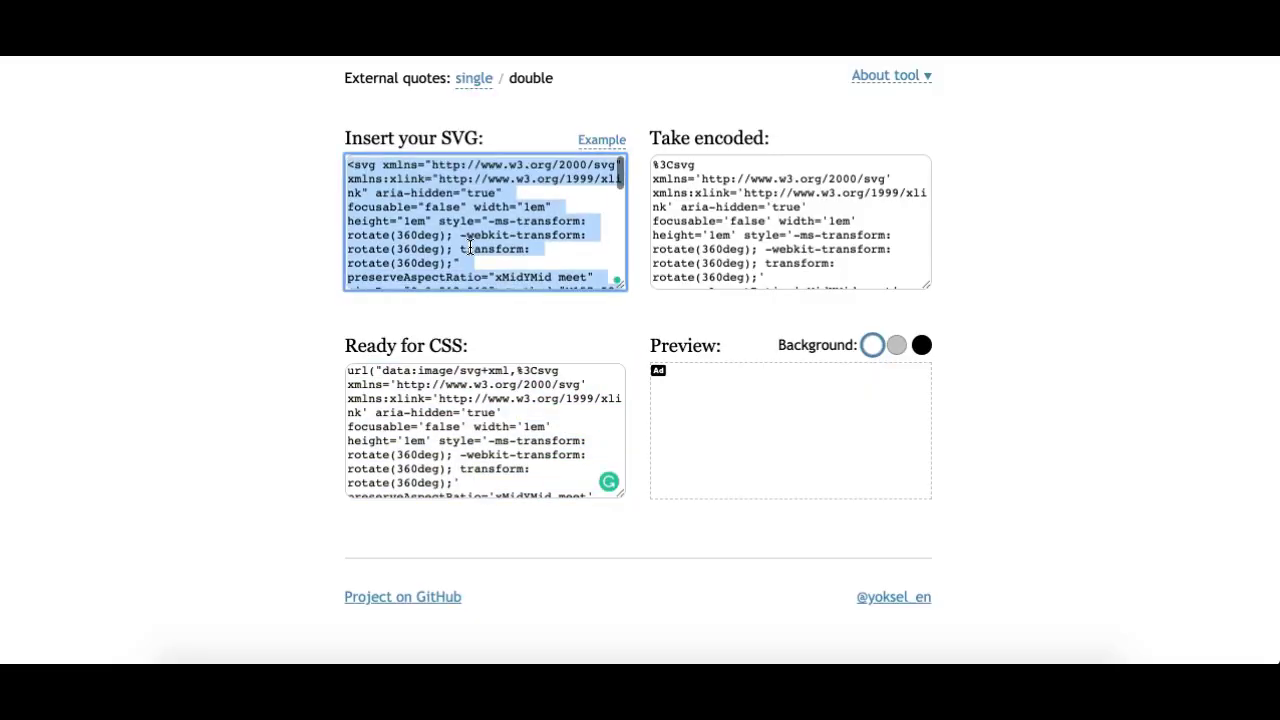
pyautogui.scroll(3, 306, 142)
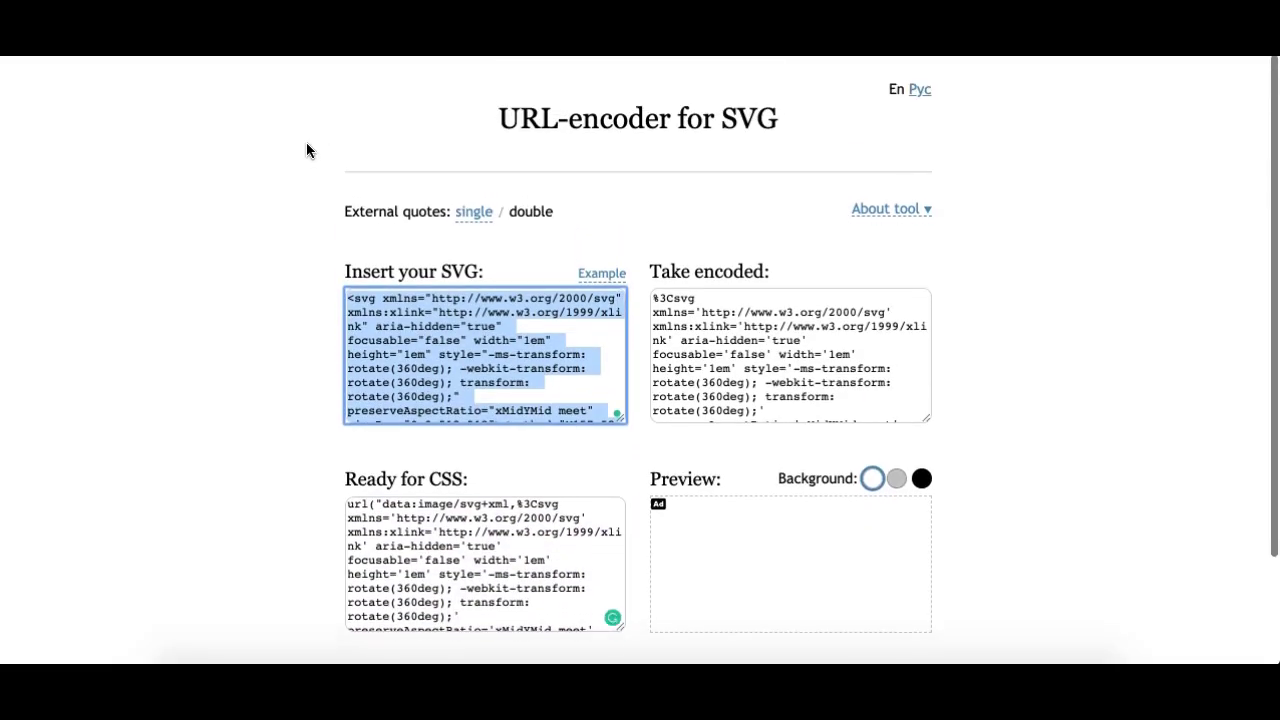
pyautogui.scroll(-2, 414, 360)
pyautogui.scroll(-3, 340, 481)
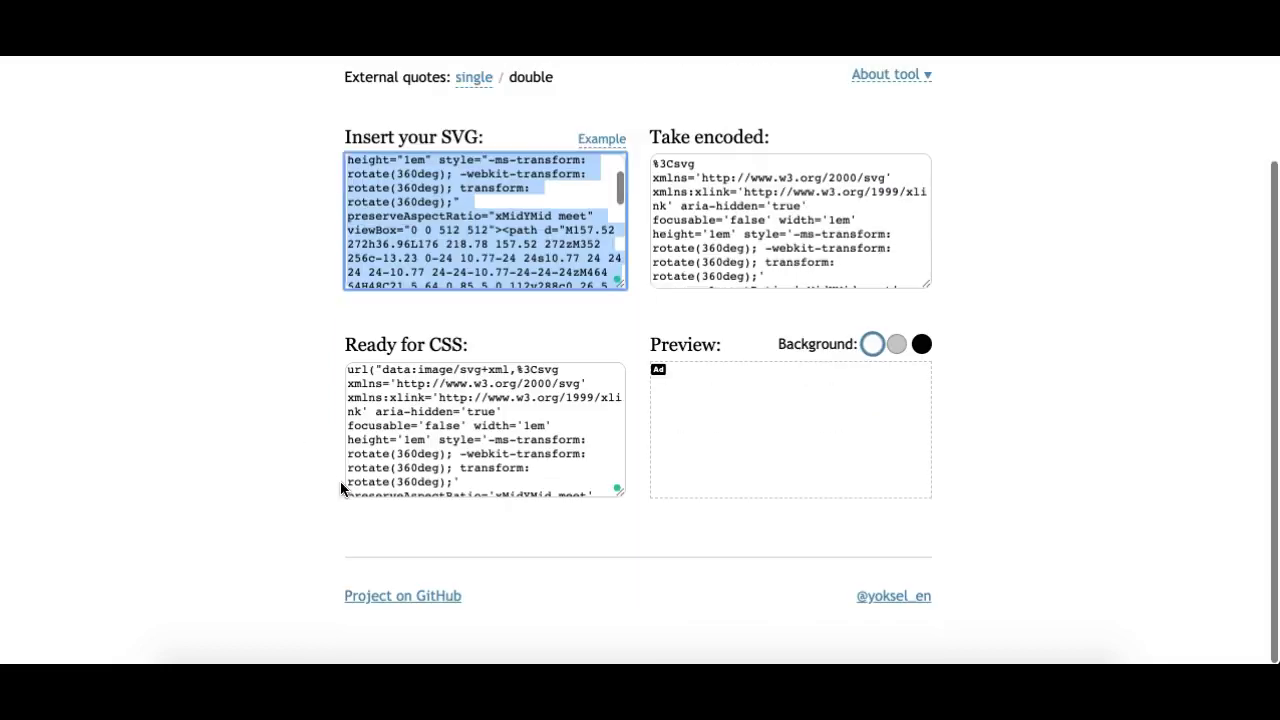
pyautogui.click(464, 420)
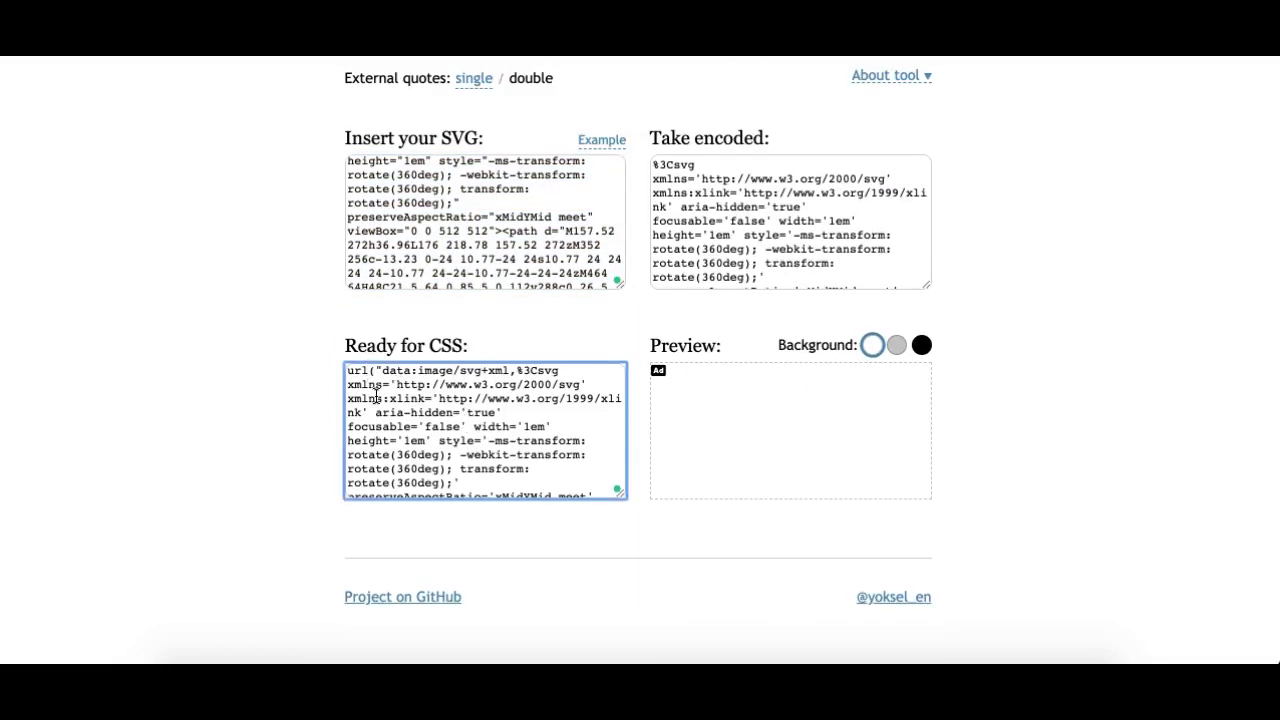
pyautogui.moveTo(380, 371); pyautogui.dragTo(524, 487)
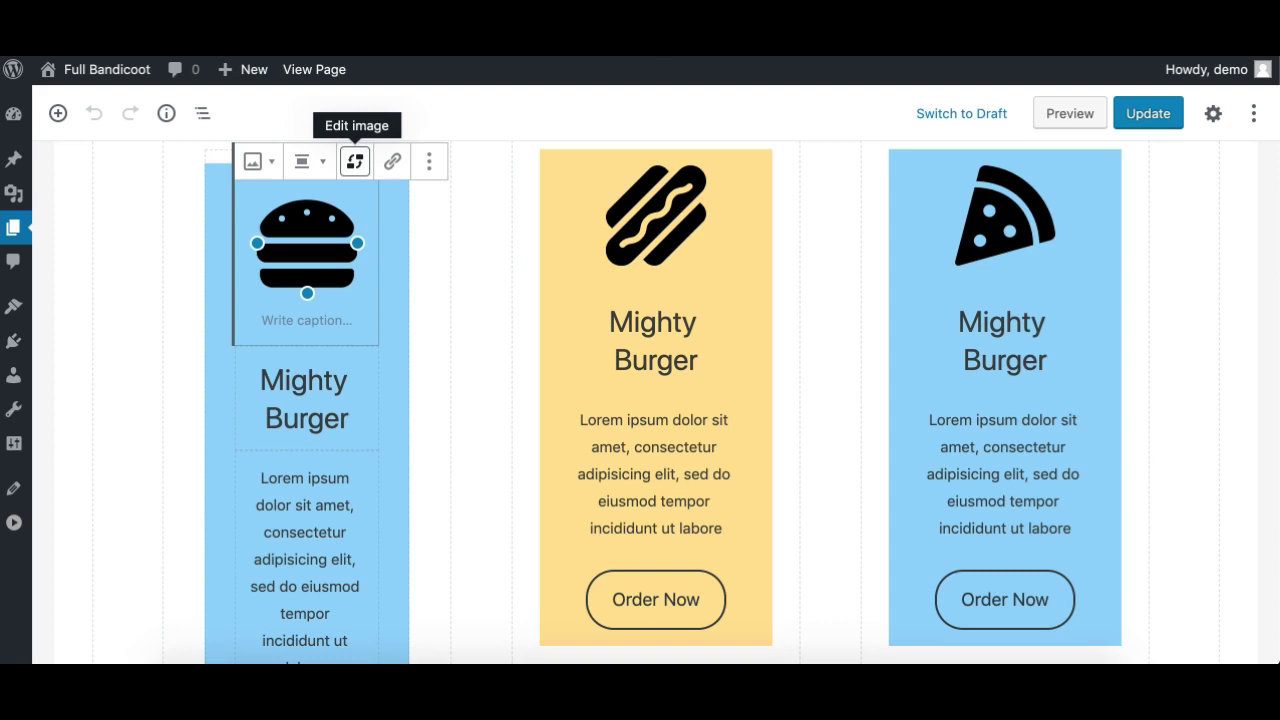
# Preview the page in a new tab and view the 'What would you like to eat?' burger, hot-dog and pizza cards
pyautogui.click(1062, 120)
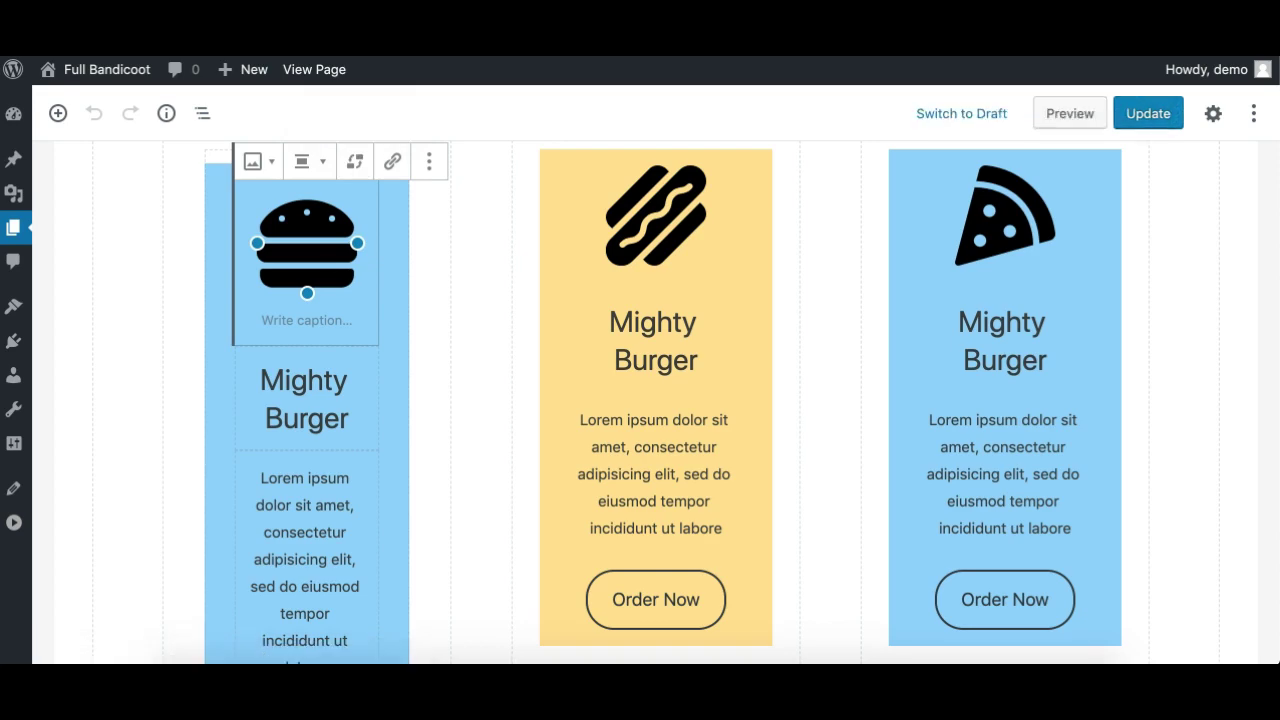
pyautogui.scroll(-2, 531, 297)
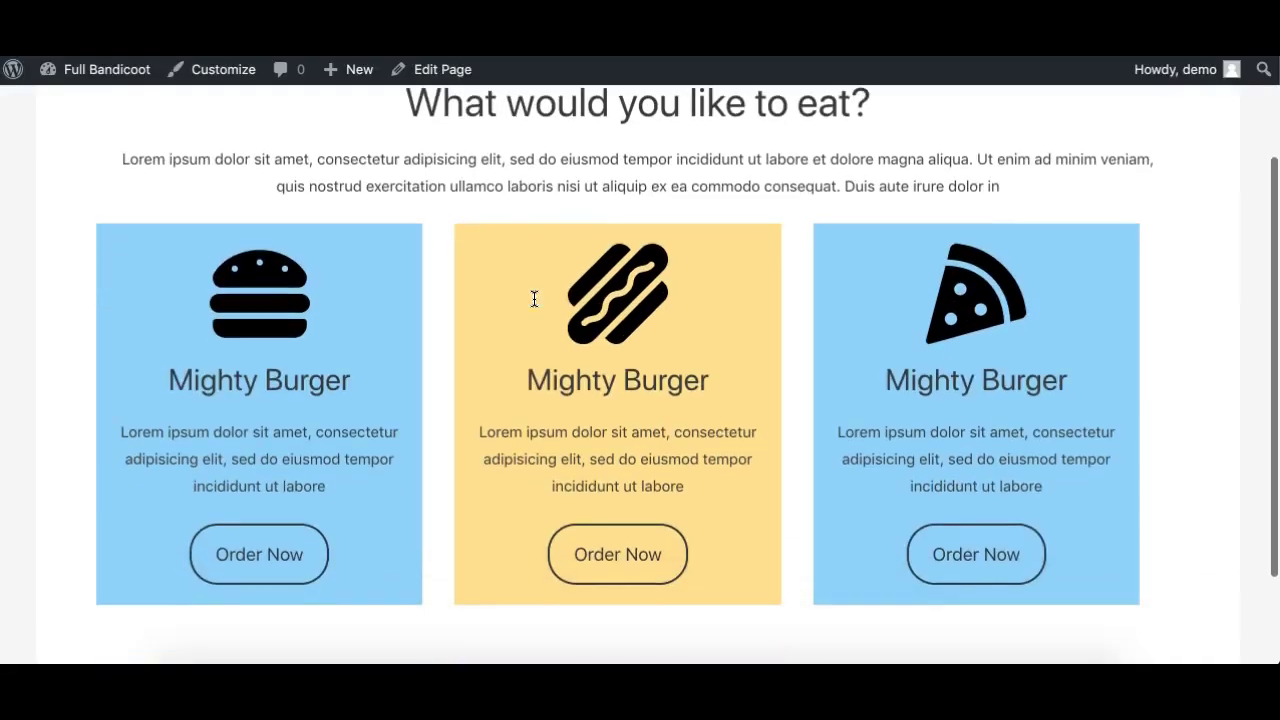
pyautogui.scroll(1, 534, 297)
pyautogui.scroll(-2, 534, 297)
pyautogui.scroll(1, 534, 297)
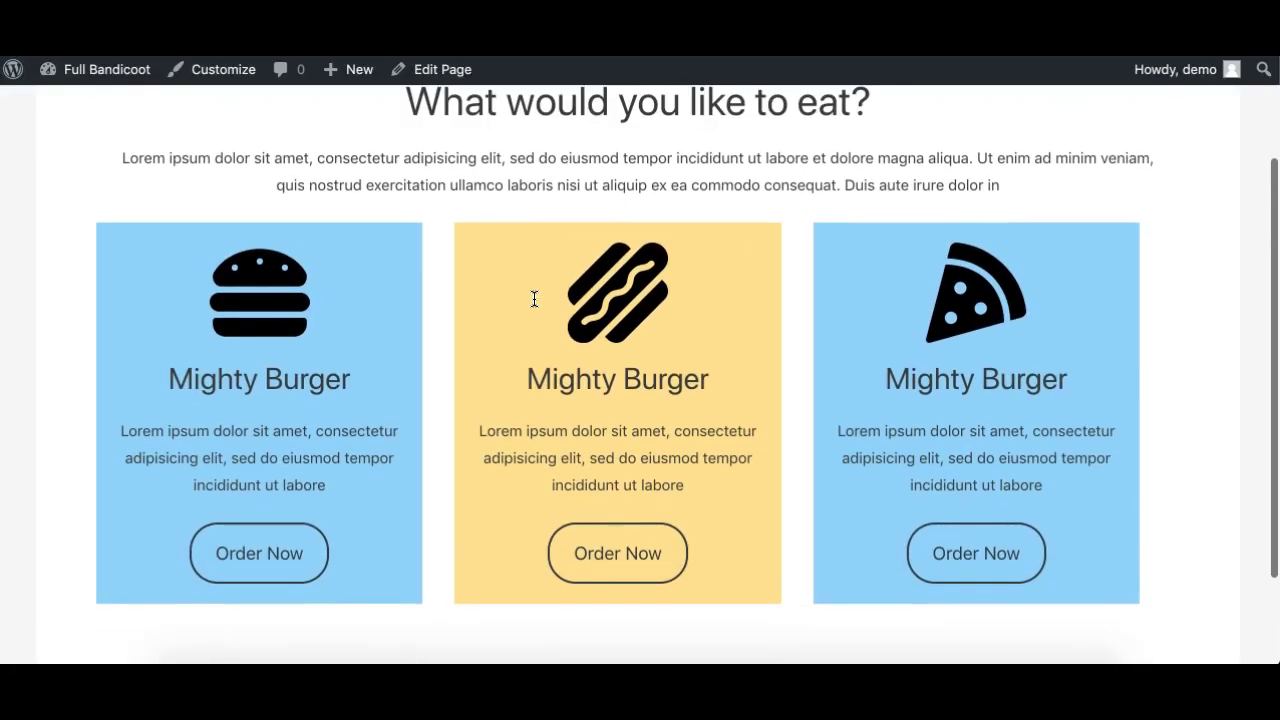